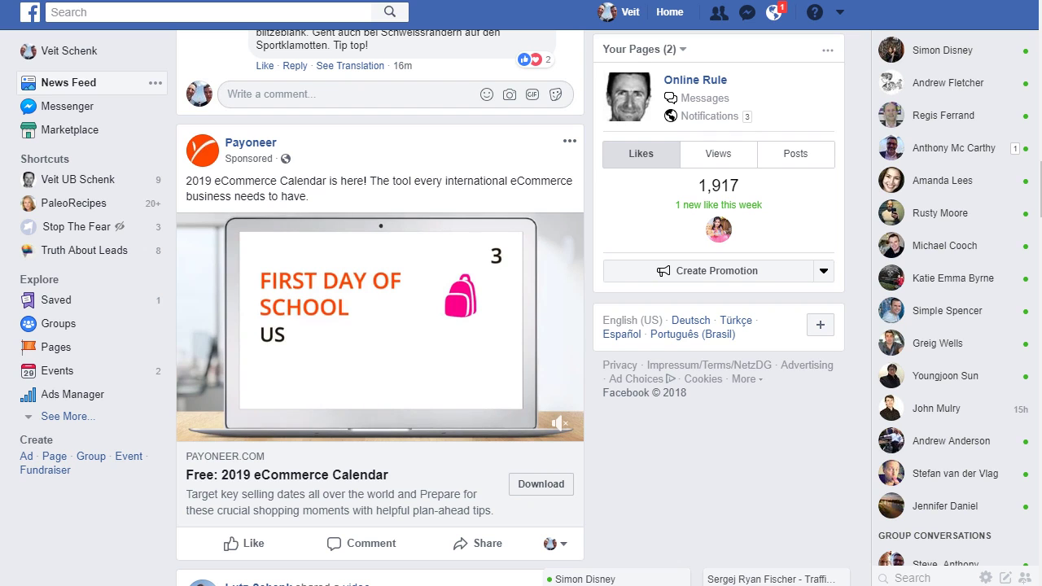
Switch to VideoWrappr and look through the gallery of ready-made templates
key("super+Tab")
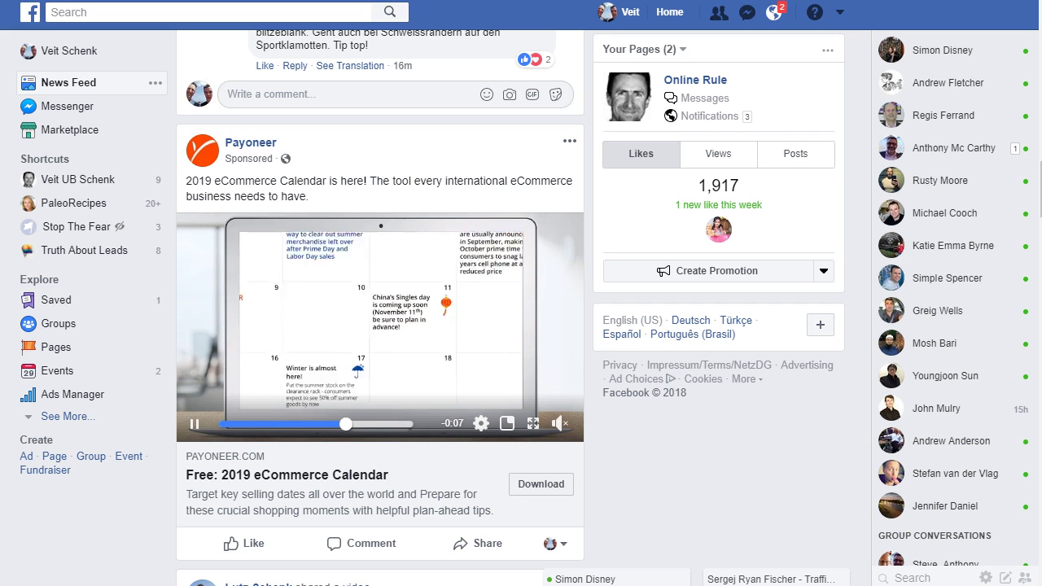
key("alt+Tab")
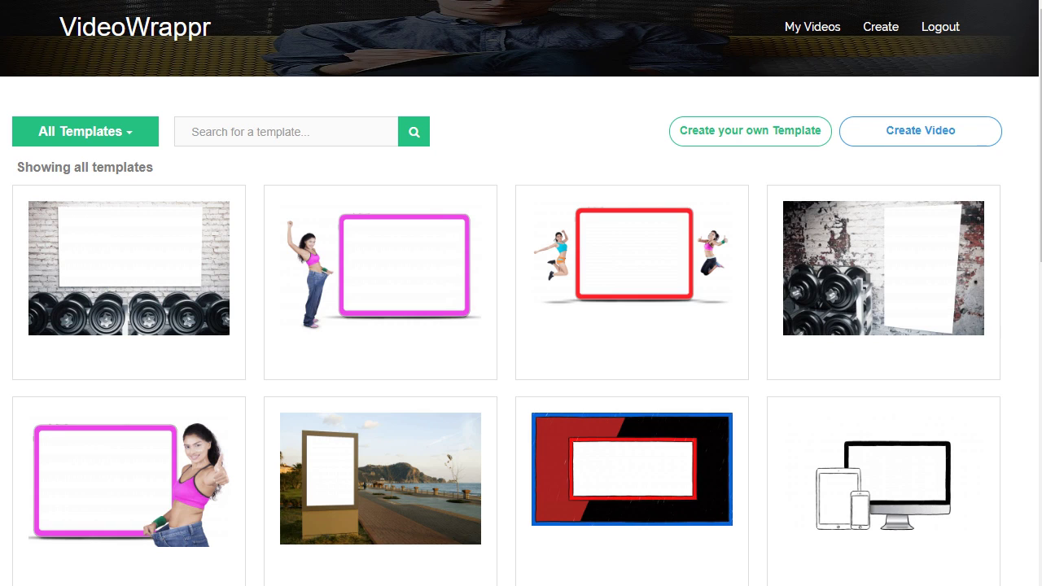
scroll(522, 326, "down", 6)
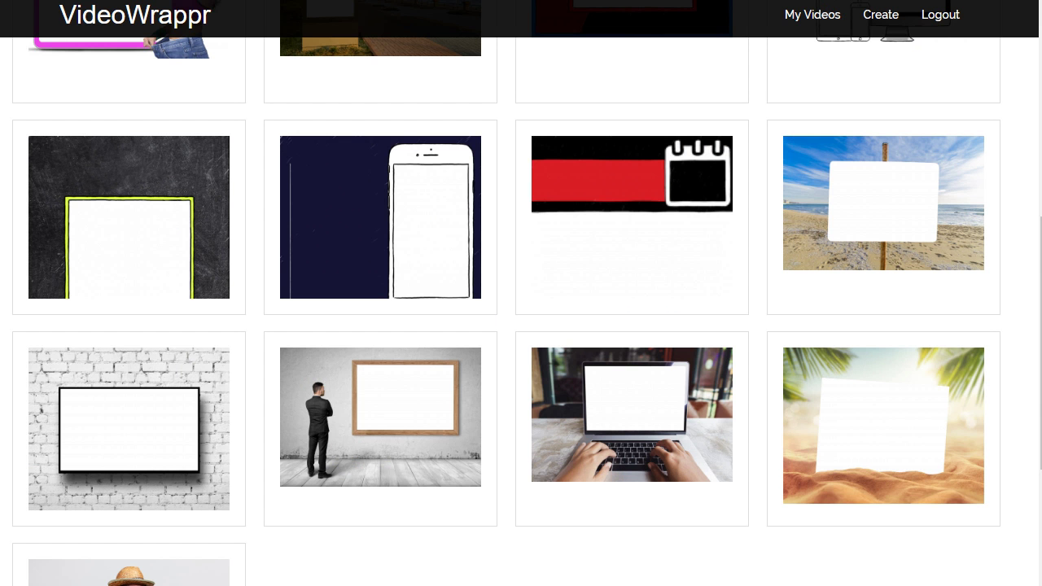
scroll(521, 293, "up", 6)
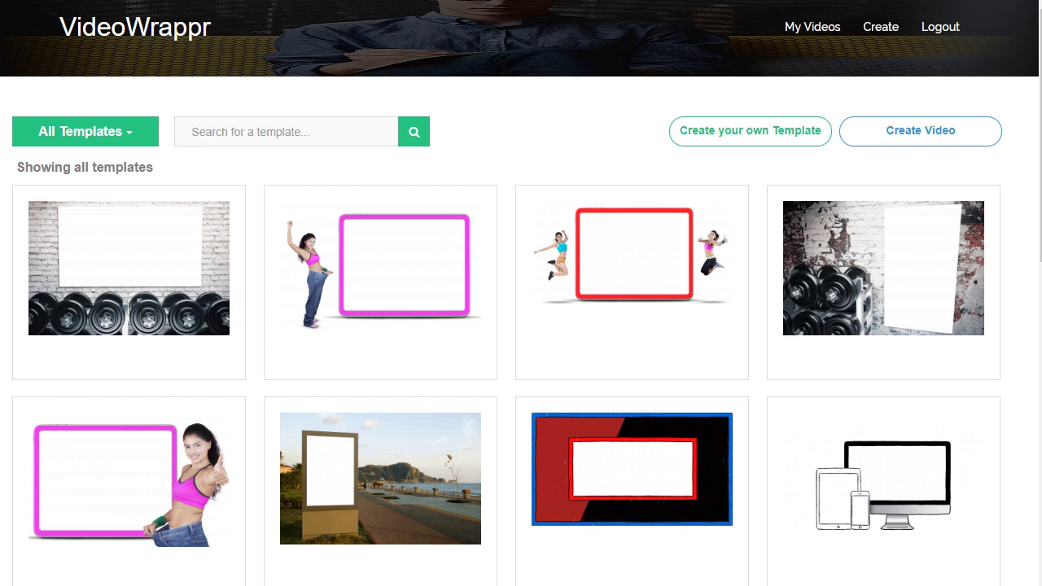
Start a custom template with a color background and set its height to 640 px
left_click(750, 131)
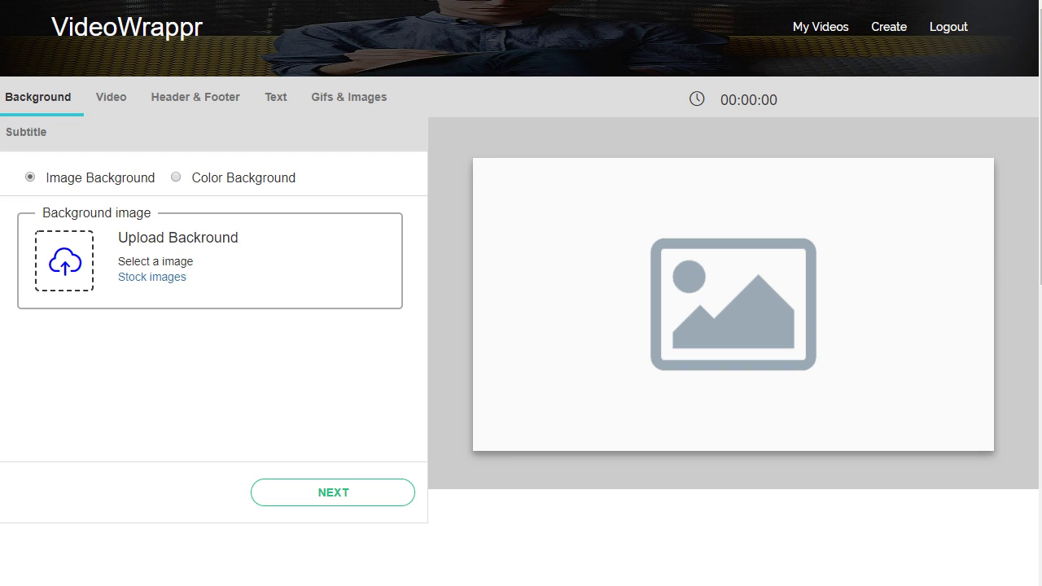
left_click(176, 178)
double_click(289, 219)
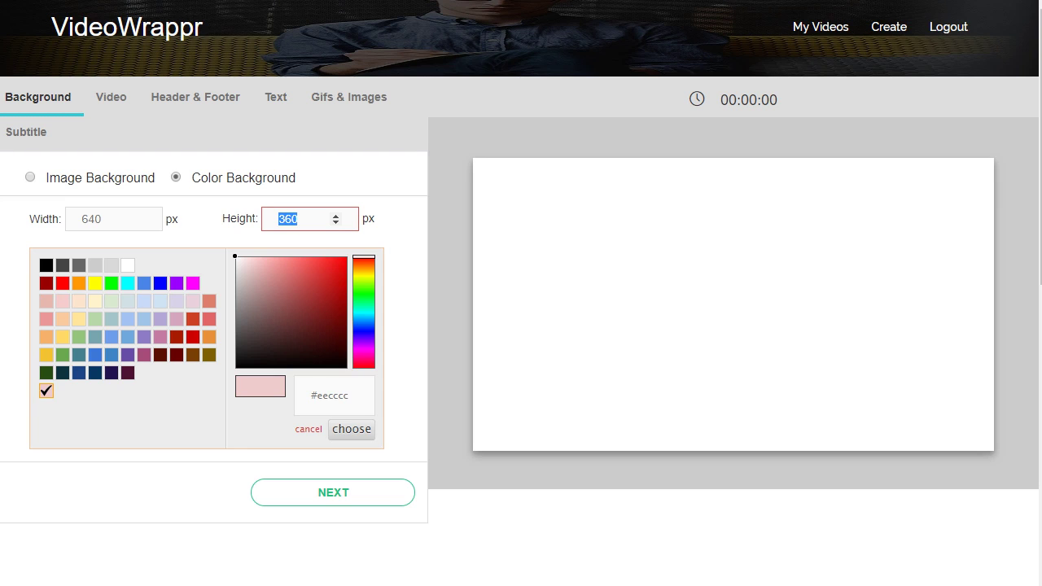
type("600")
key("BackSpace")
key("BackSpace")
type("40")
key("Tab")
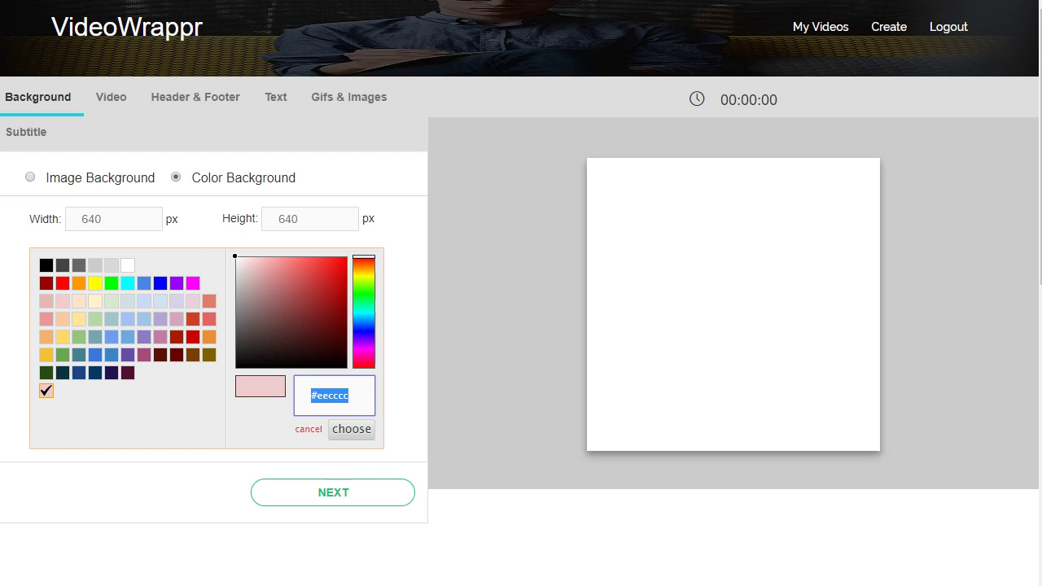
Try pale hex values for the background color, including #cceee6 and #cce5ee
type("#cce8ee6")
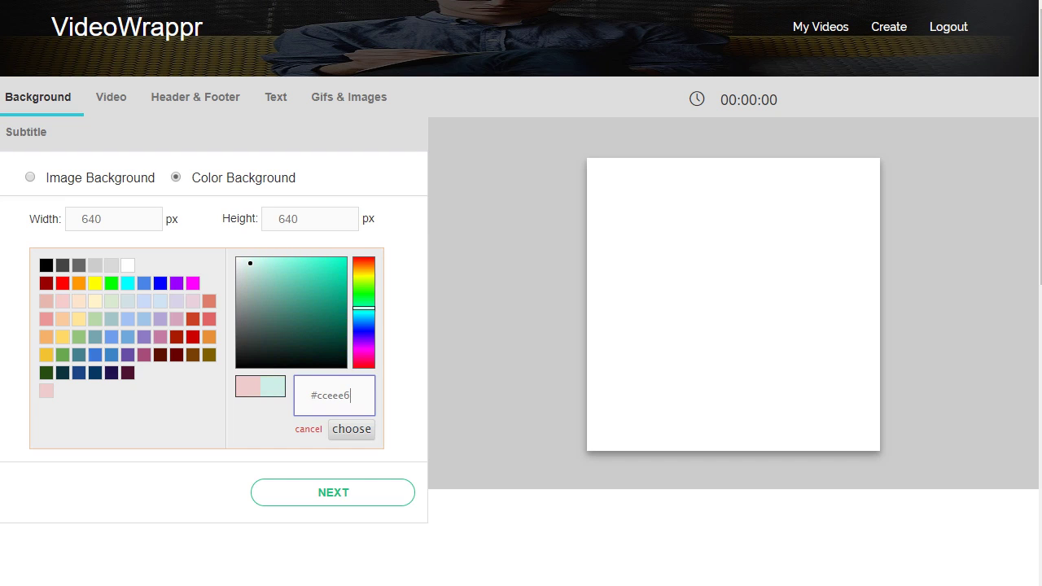
key("BackSpace")
key("BackSpace")
key("BackSpace")
type("5ee")
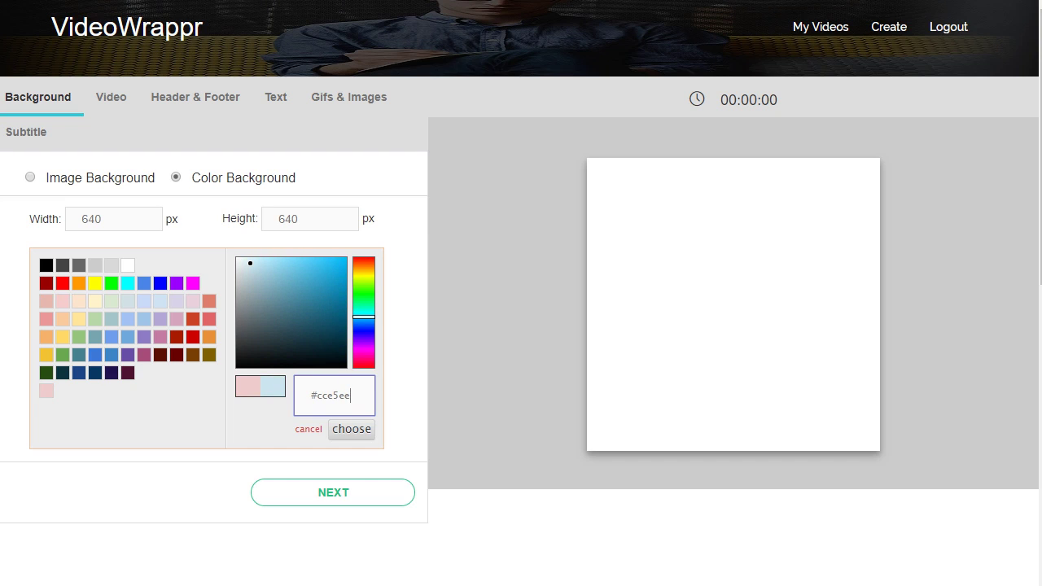
key("BackSpace")
key("BackSpace")
key("BackSpace")
key("BackSpace")
type("deee")
Set the background color to #1c88ee and apply it to the template
key("BackSpace")
key("BackSpace")
key("BackSpace")
key("BackSpace")
key("BackSpace")
key("BackSpace")
type("1c88ee")
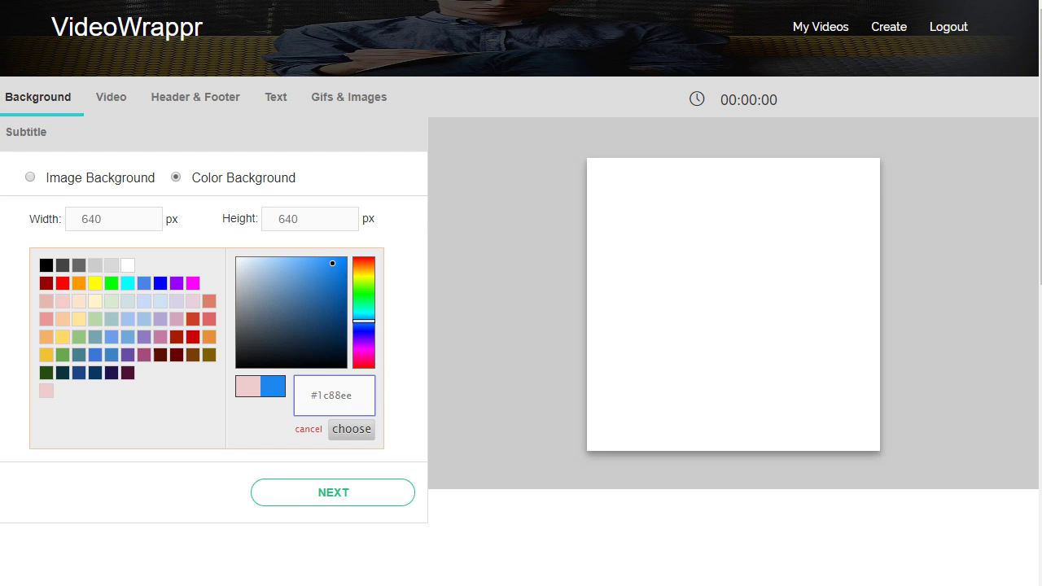
left_click(352, 429)
Upload the MP4 selfie clip of two men outdoors, select it as the template's video, and continue to the header and footer settings
left_click(333, 492)
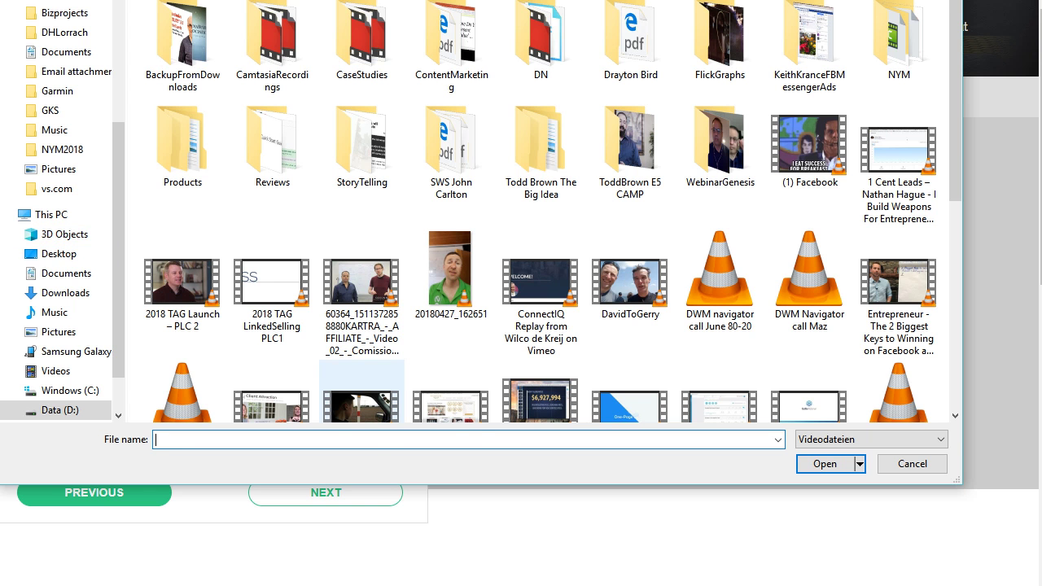
left_click(630, 281)
key("Return")
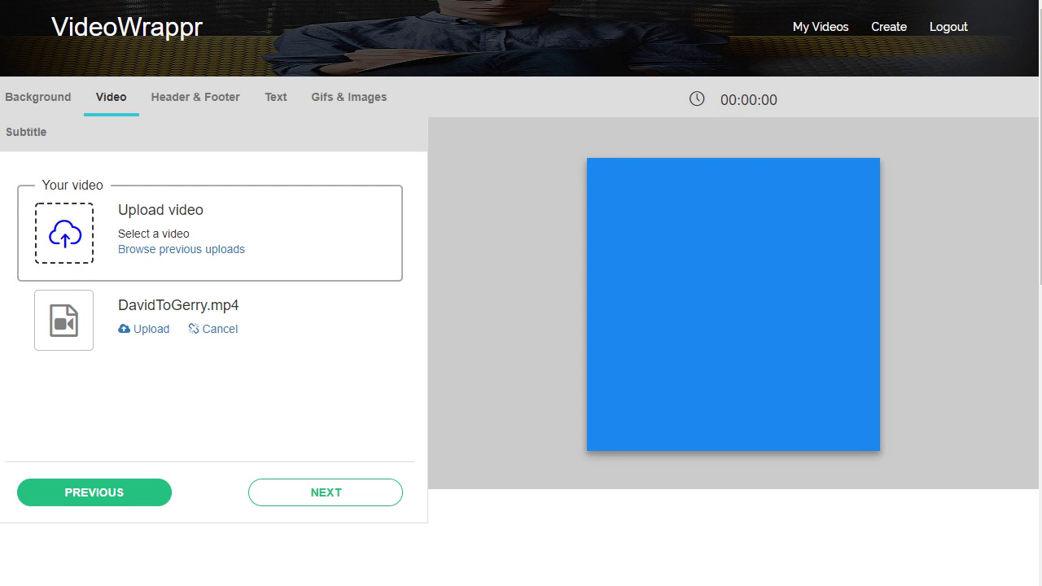
left_click(146, 329)
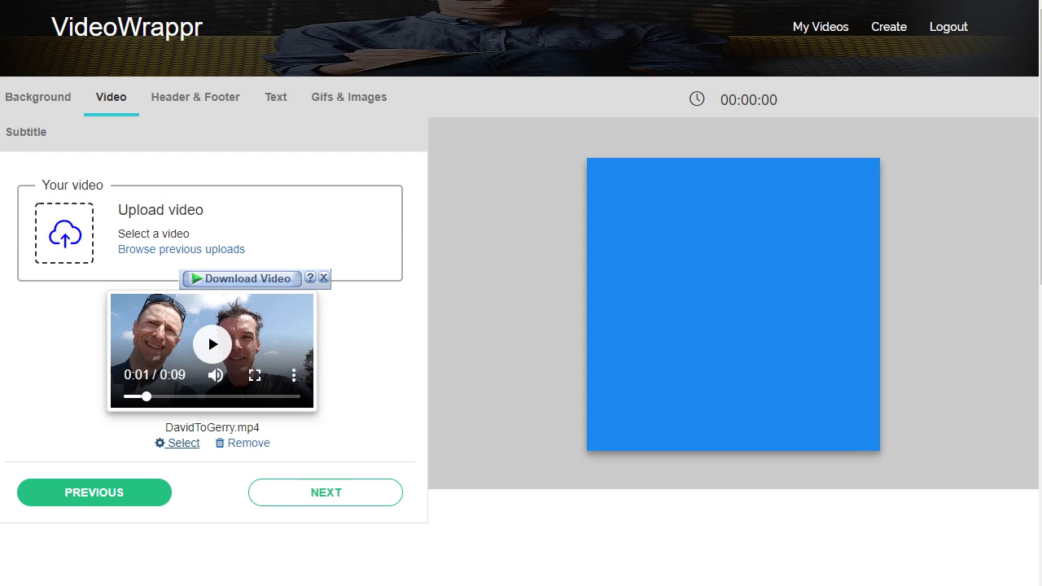
left_click(179, 443)
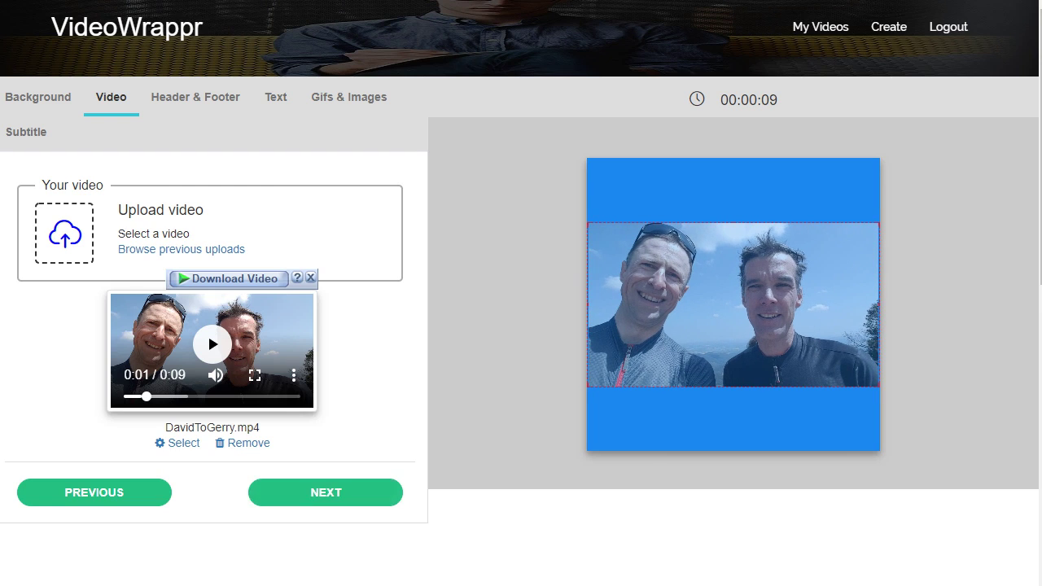
left_click(325, 493)
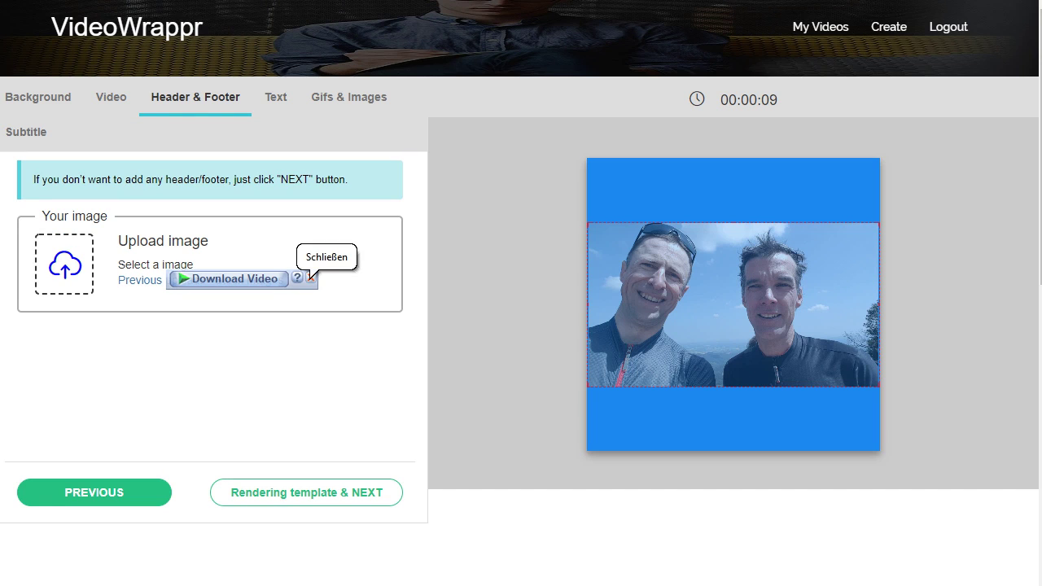
left_click(311, 278)
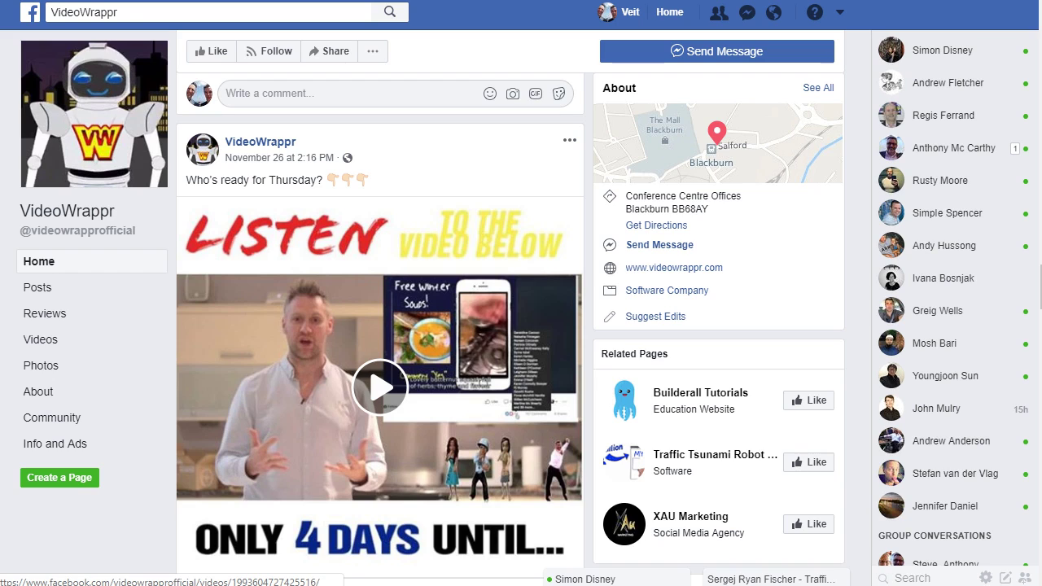
Switch to VideoWrappr's Facebook page, play its "Who's ready for Thursday?" post video, and pause it
left_click(380, 388)
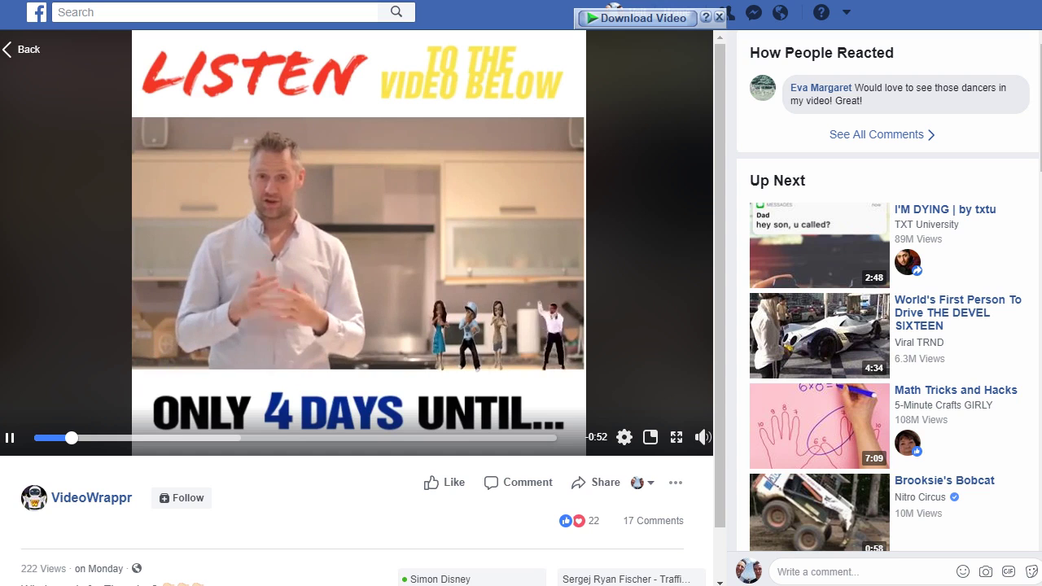
key("space")
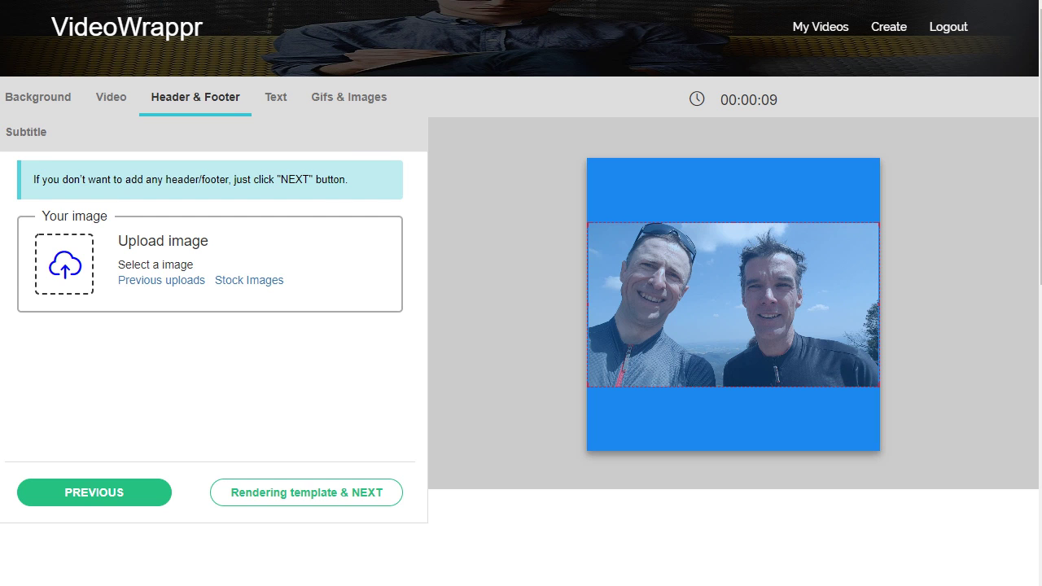
Render the template without a header or footer image and enter "Hello" plus the recipient's first name as Text 1
left_click(306, 493)
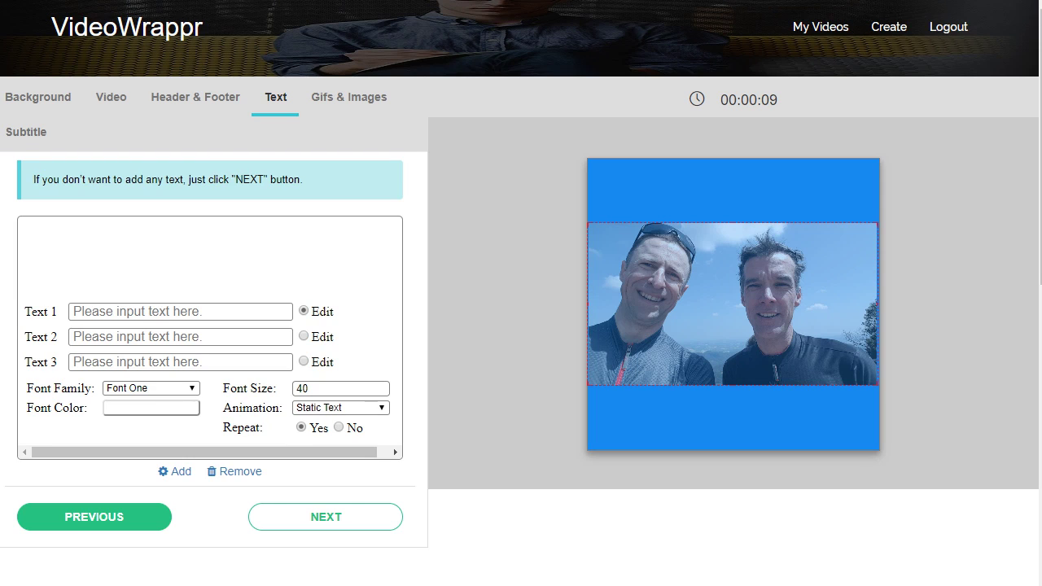
left_click(179, 311)
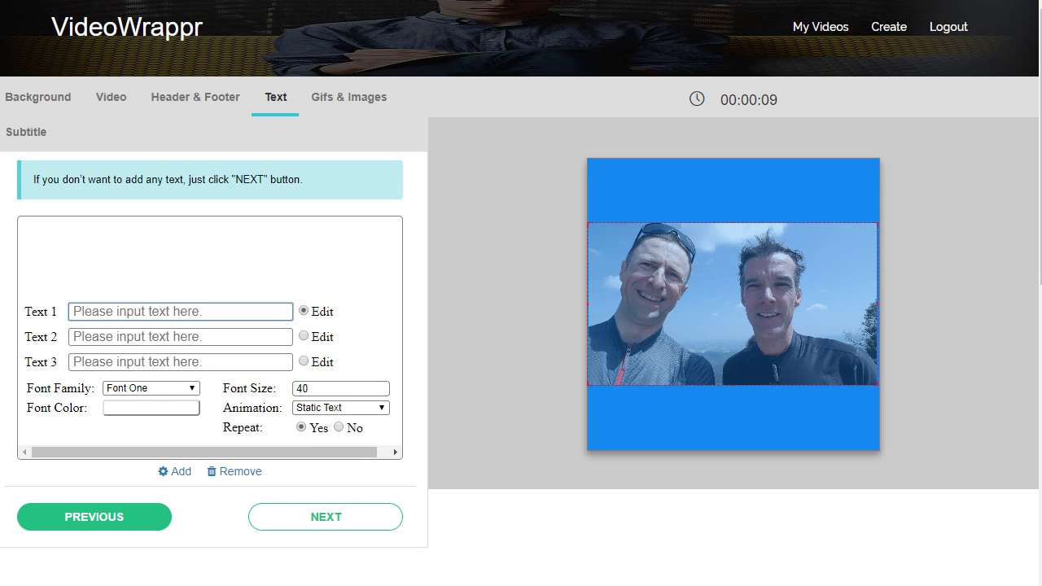
type("Hello G")
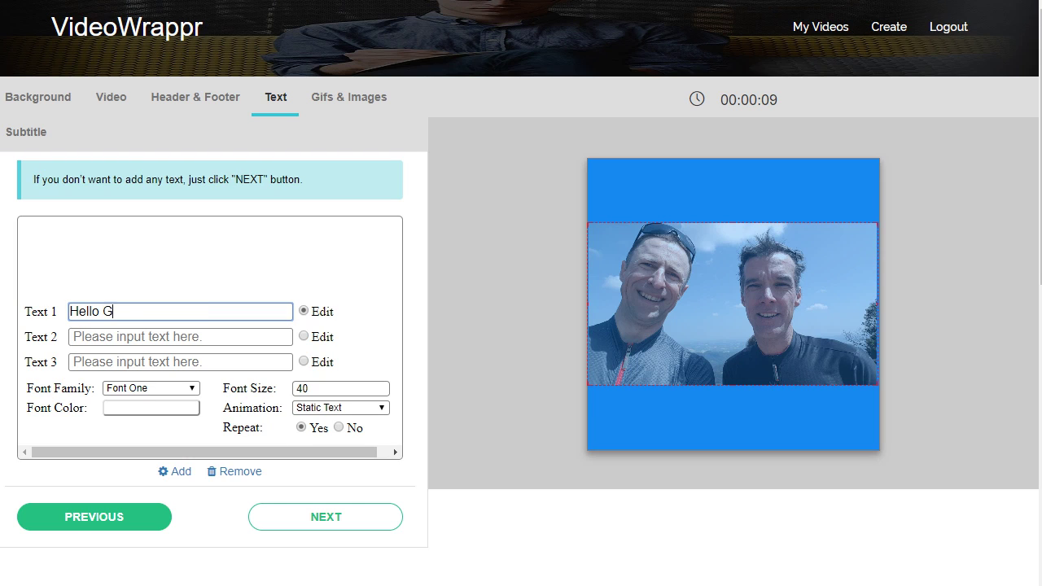
type("errt")
key("BackSpace")
type("y")
Style the Text 1 greeting with Font Four and a slightly darkened orange font color, and add it to the template
left_click(150, 389)
left_click(145, 453)
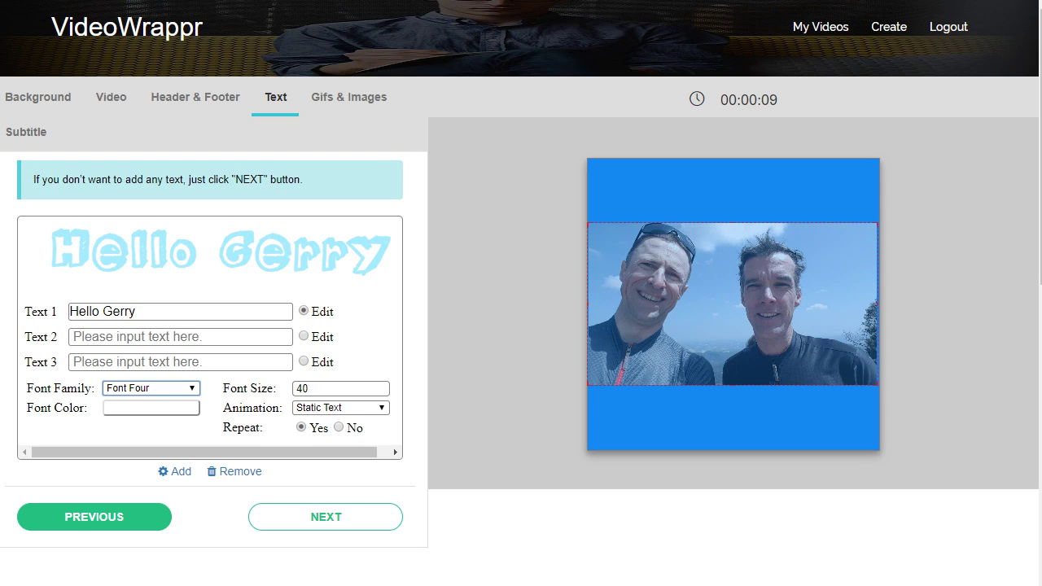
left_click(150, 407)
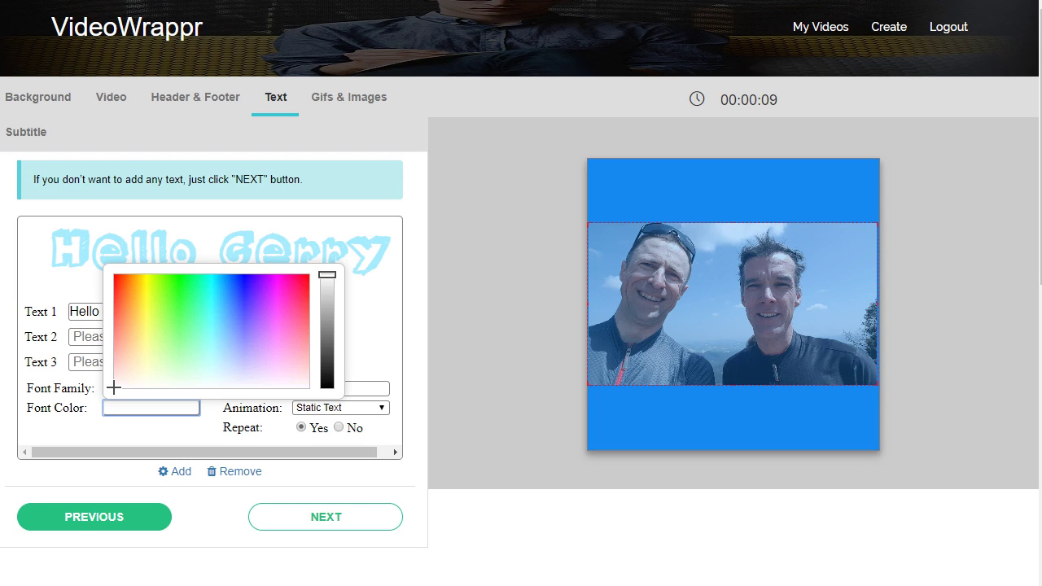
left_click(141, 307)
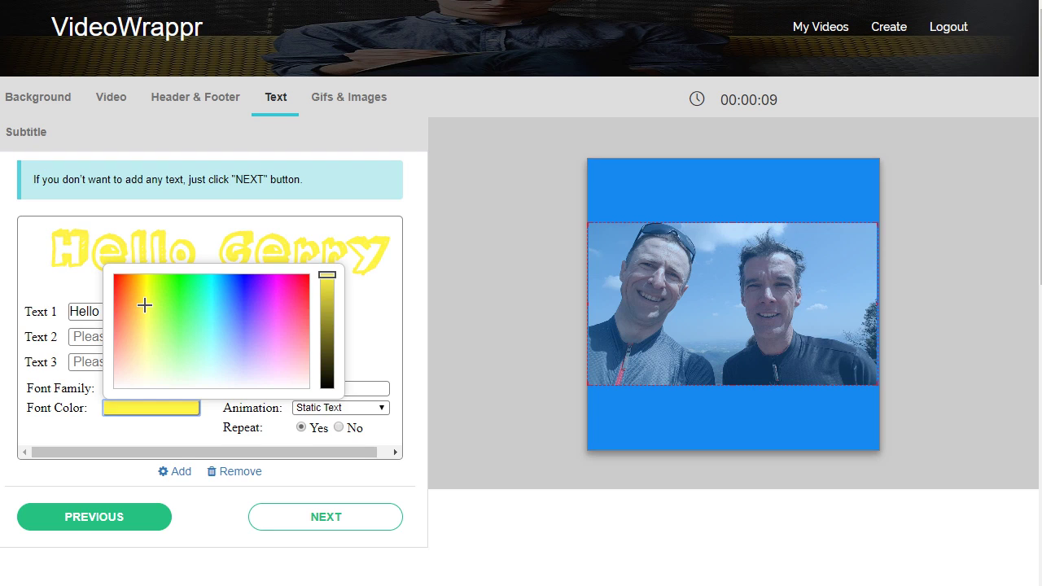
left_click_drag(144, 305, 135, 301)
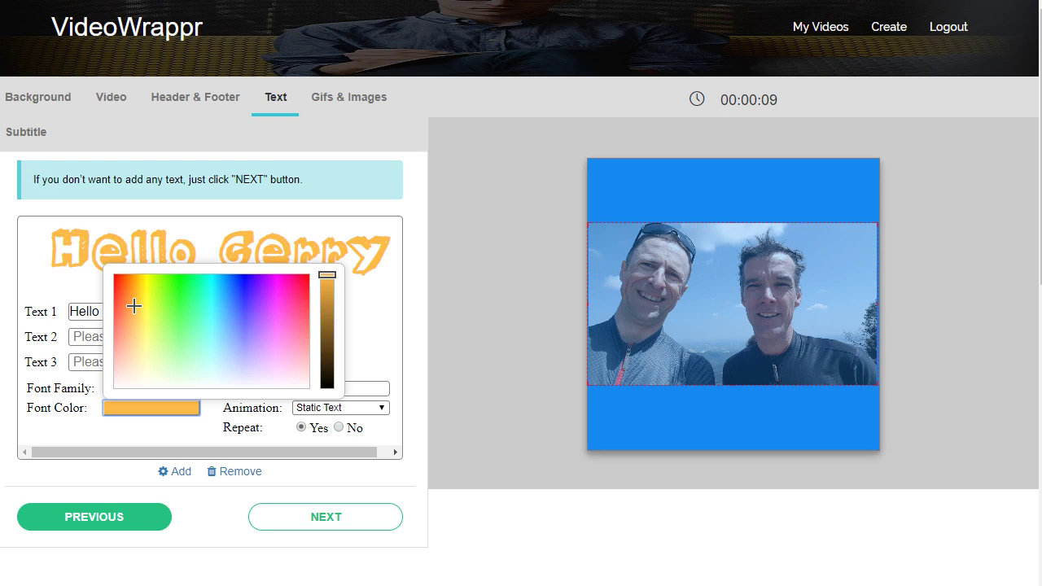
left_click_drag(326, 275, 327, 284)
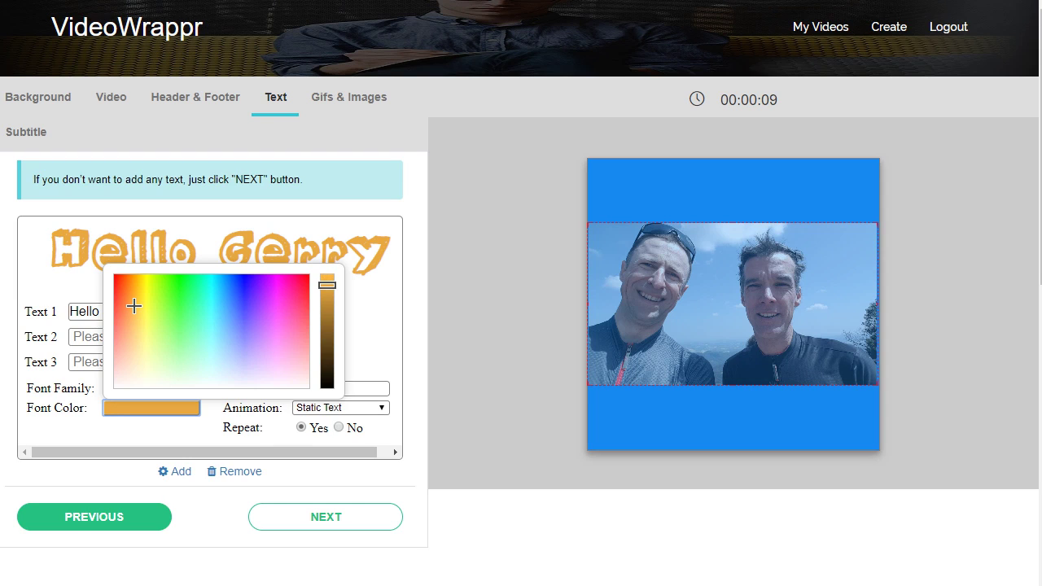
left_click(181, 471)
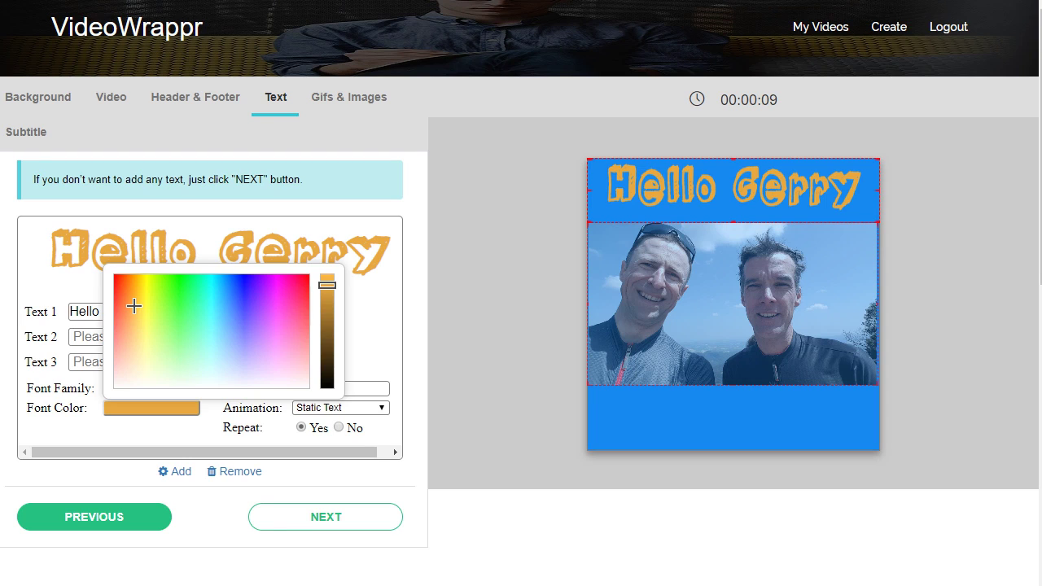
key("Escape")
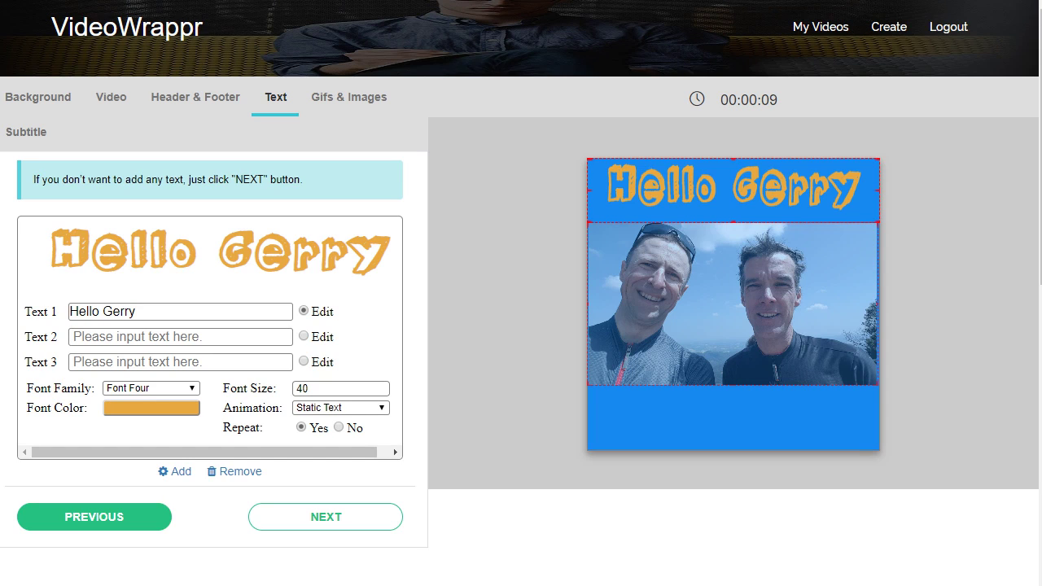
left_click(179, 337)
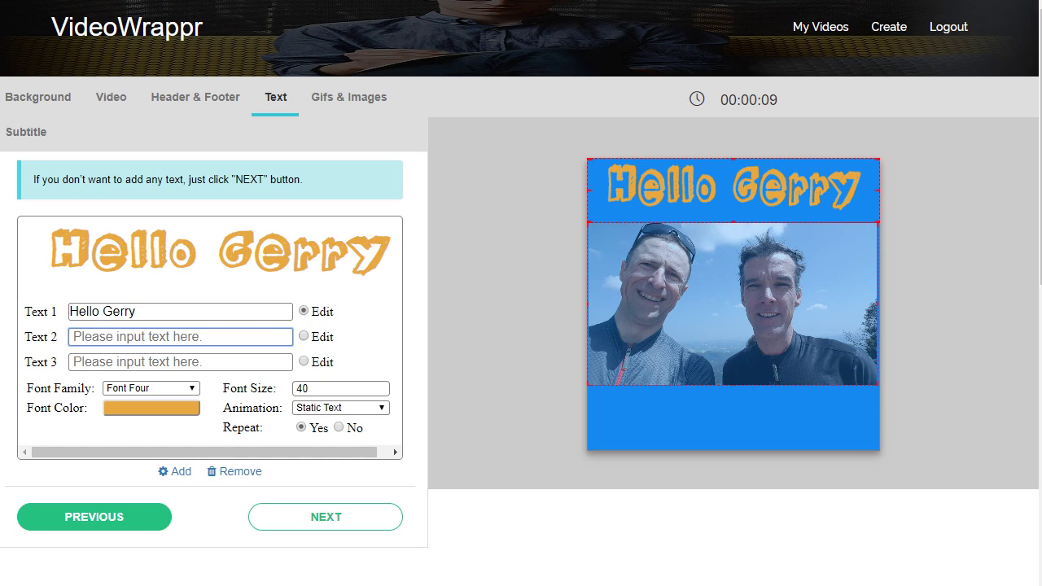
left_click(302, 337)
left_click(179, 336)
left_click(303, 311)
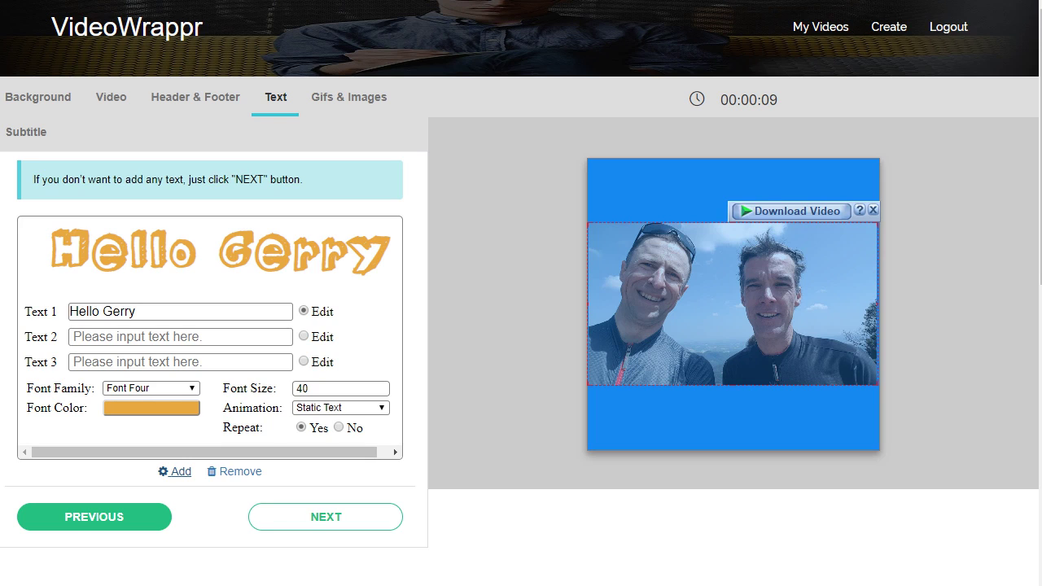
Add the orange Text 1 greeting above the video again and continue to the GIF and image settings
left_click(178, 471)
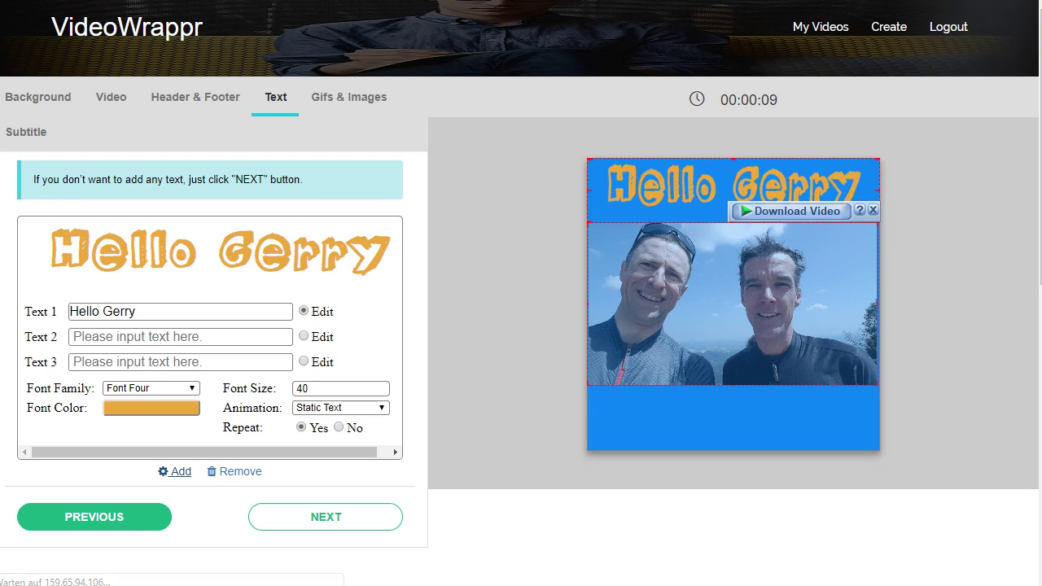
left_click(326, 517)
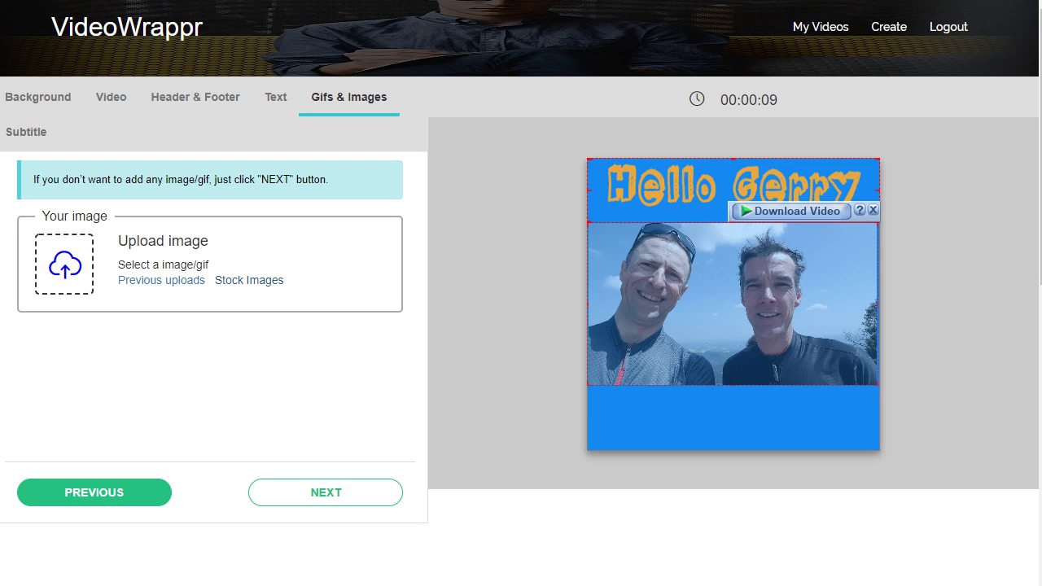
View the stock images and GIFs, close them without choosing one, and proceed to the export confirmation
left_click(249, 280)
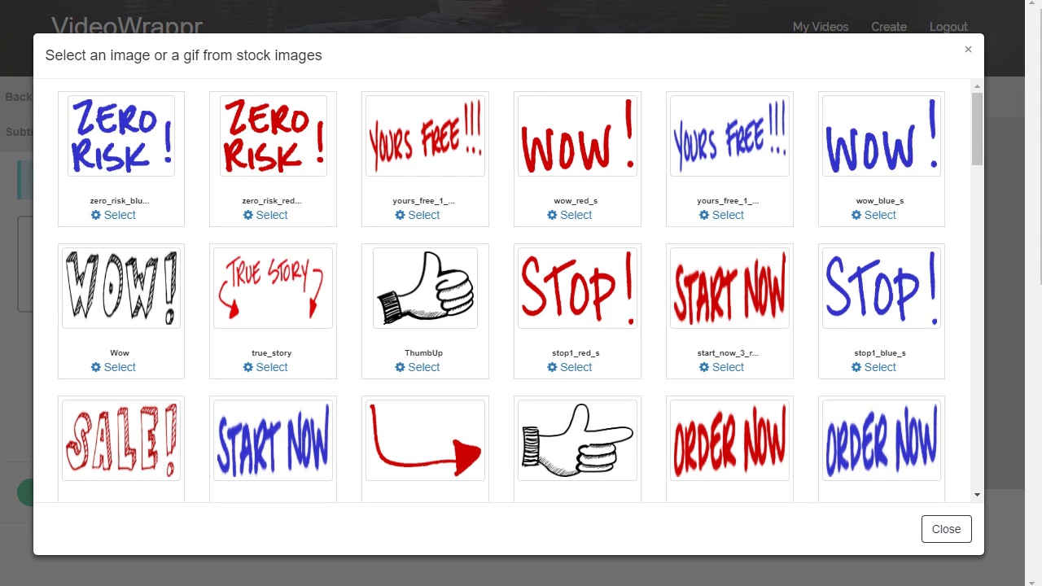
key("Escape")
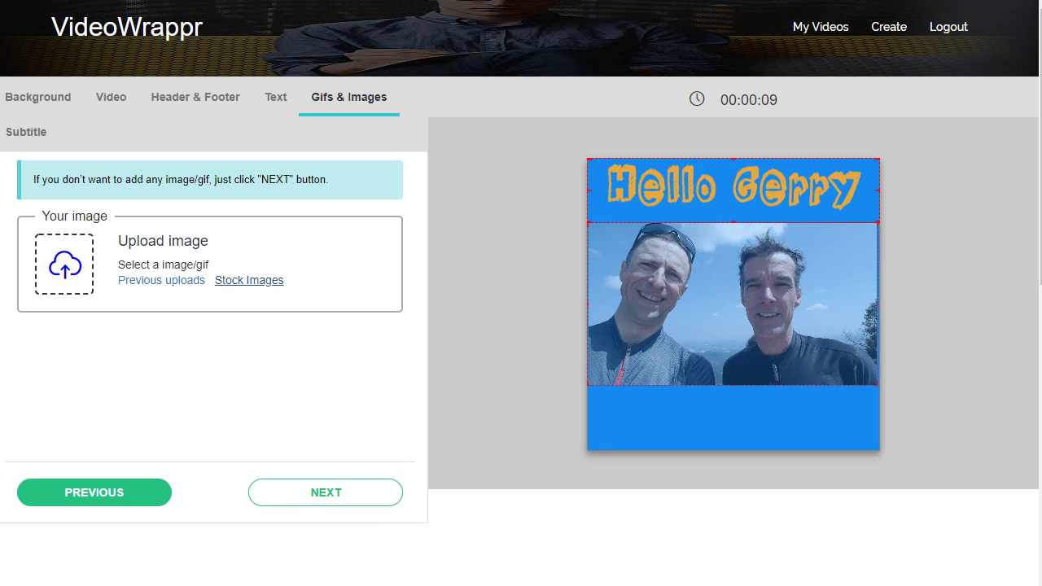
left_click(326, 493)
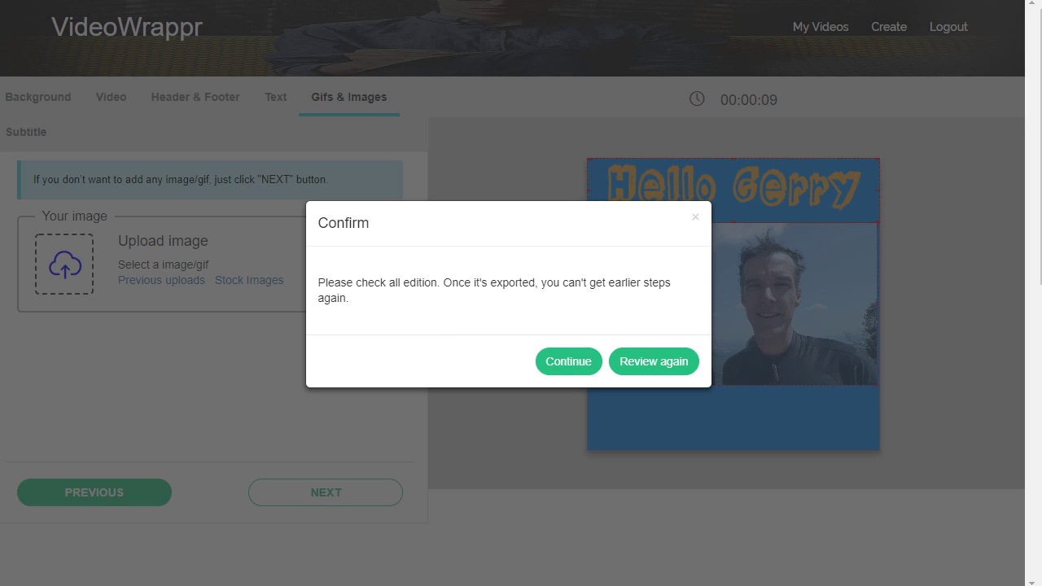
Export the edited video and create a first subtitle from 0 to 1.93 s reading "Hi" plus the recipient's first name
left_click(568, 362)
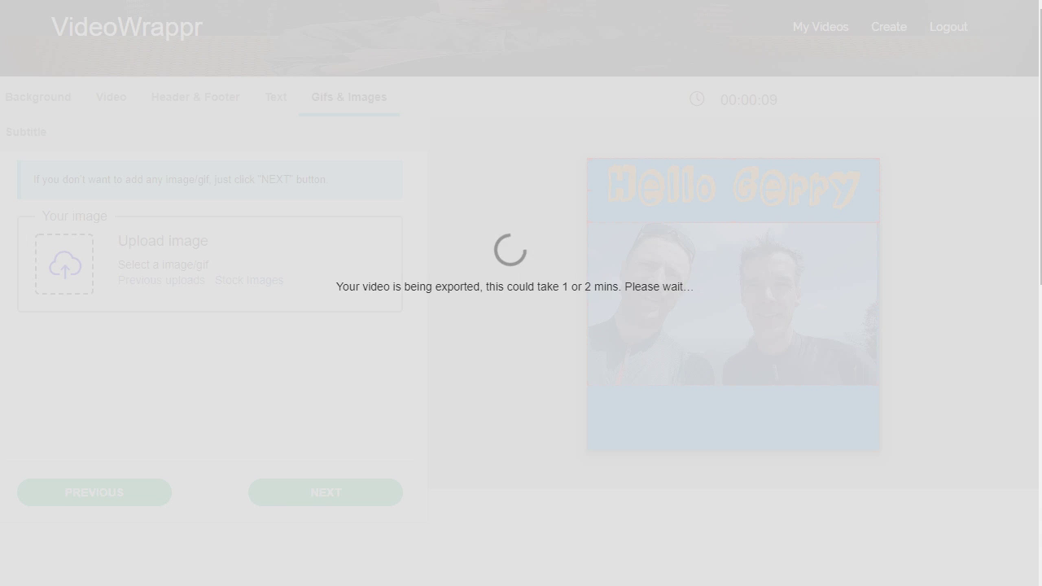
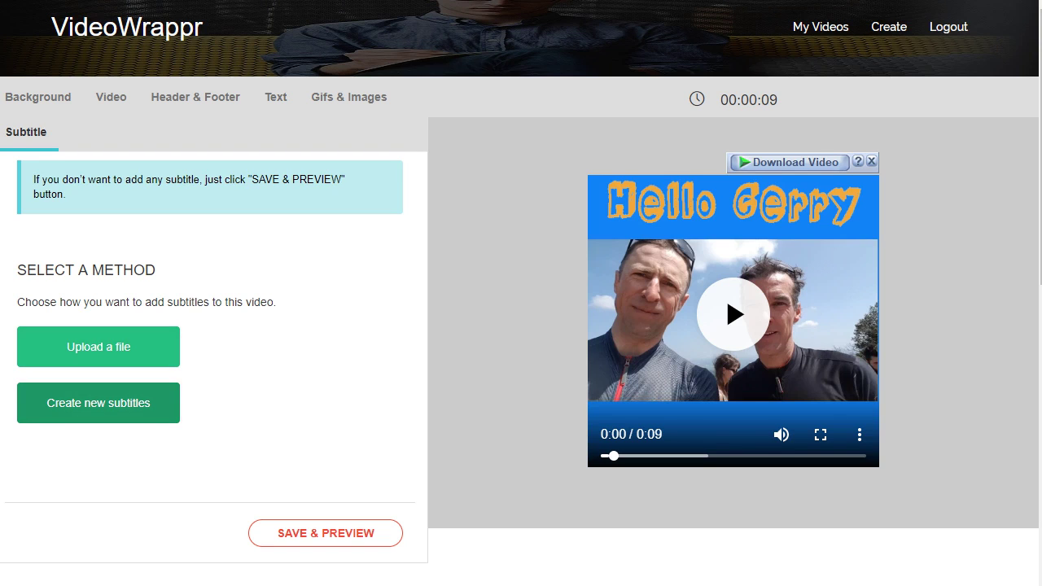
left_click(97, 403)
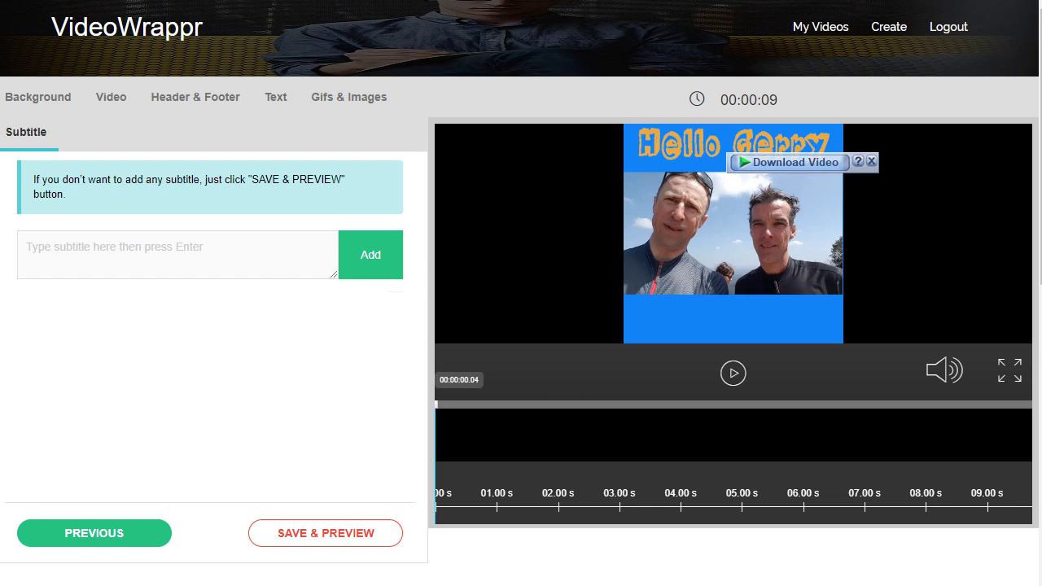
left_click_drag(437, 404, 552, 404)
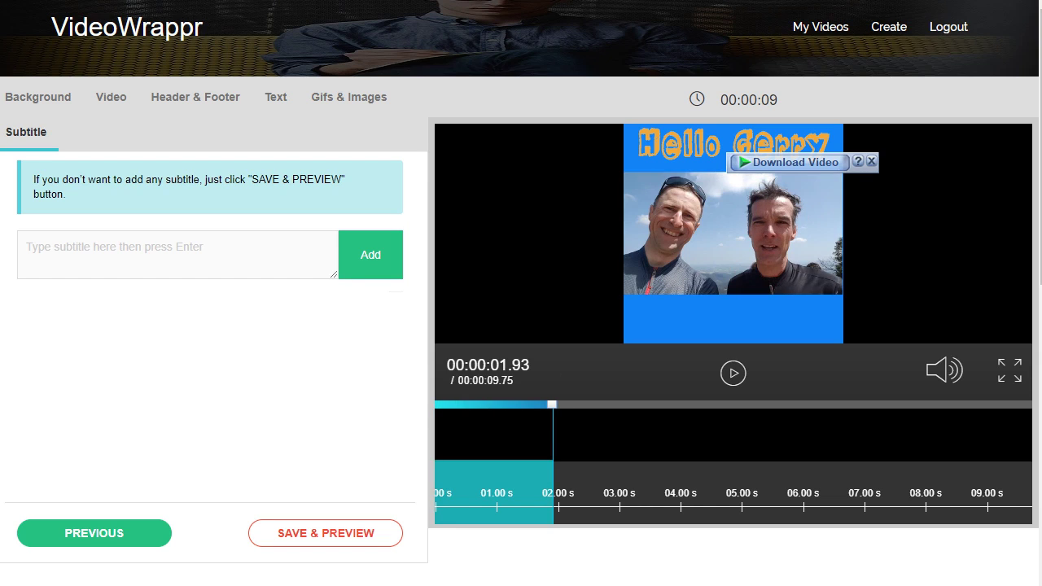
left_click(178, 254)
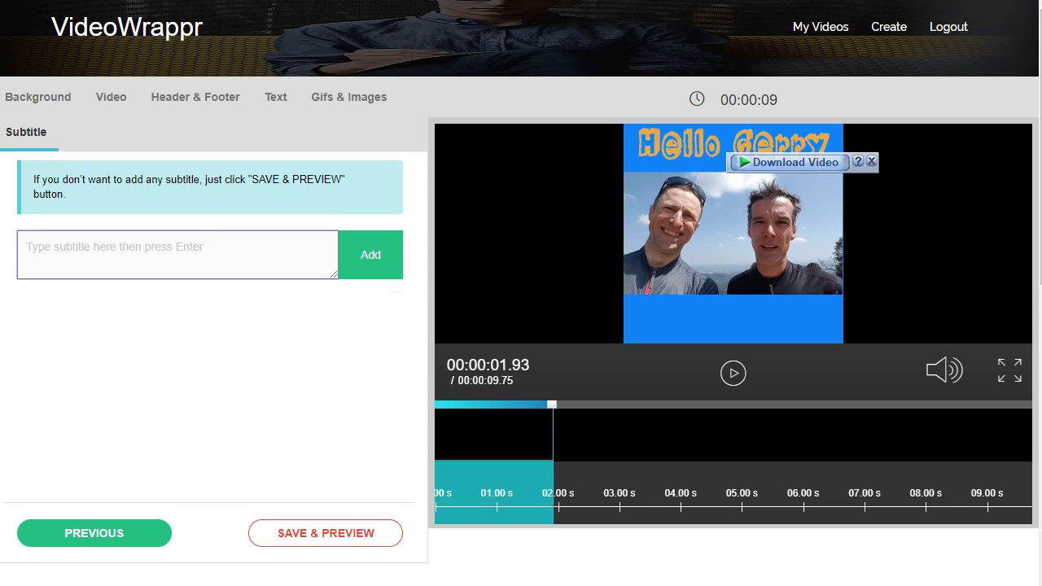
type("Hi Gerrz")
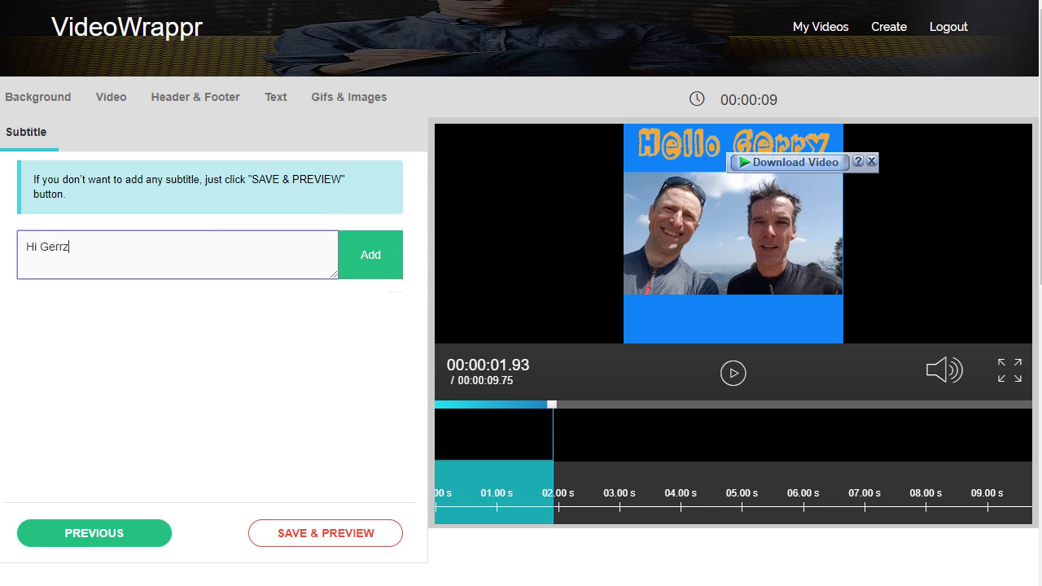
type("y")
key("Return")
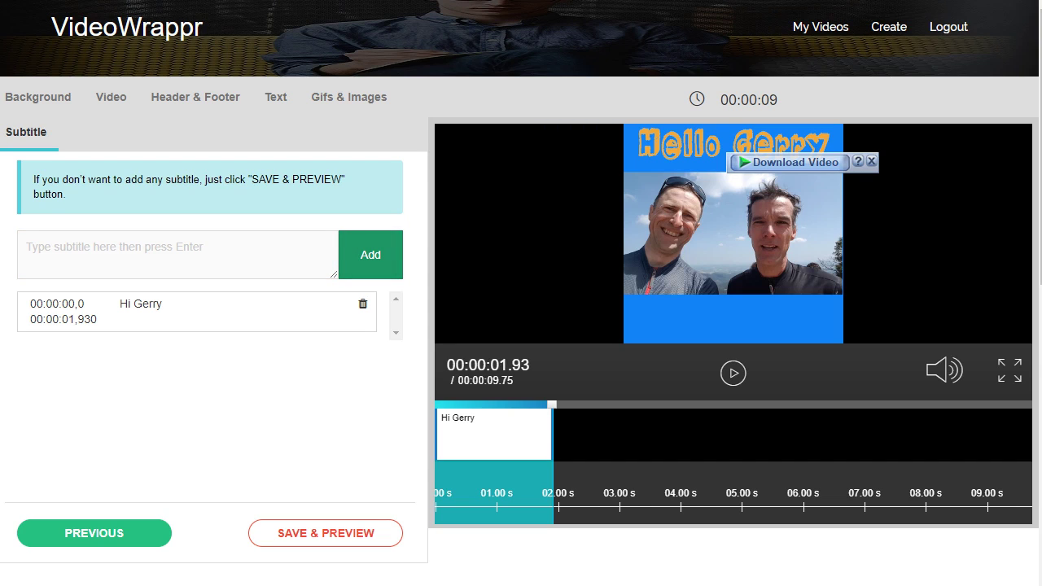
Add the second subtitle "hope you're having a great summer" directly after the greeting
left_click(177, 254)
type("hope you're having a great summer")
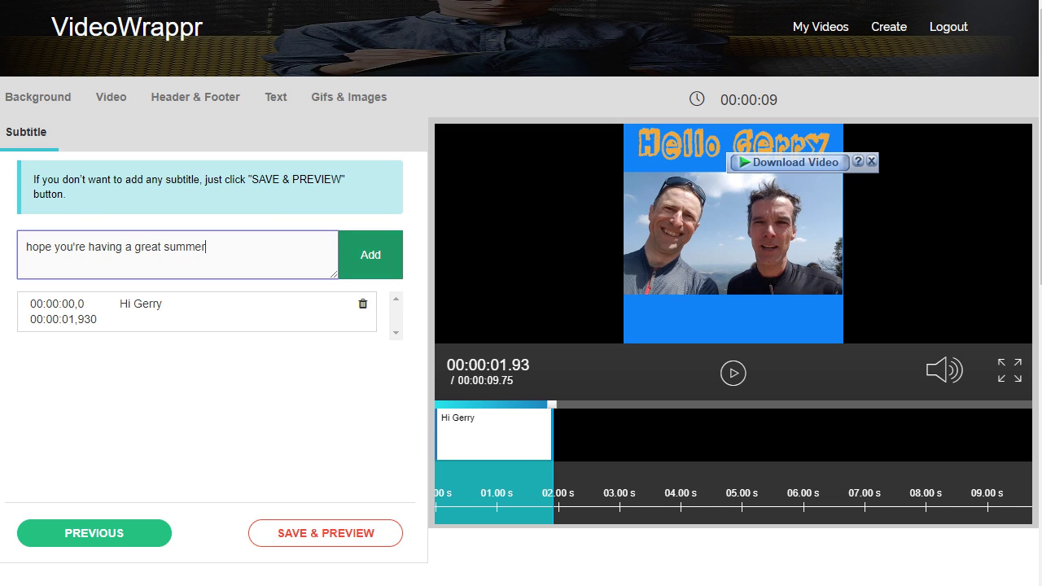
key("Return")
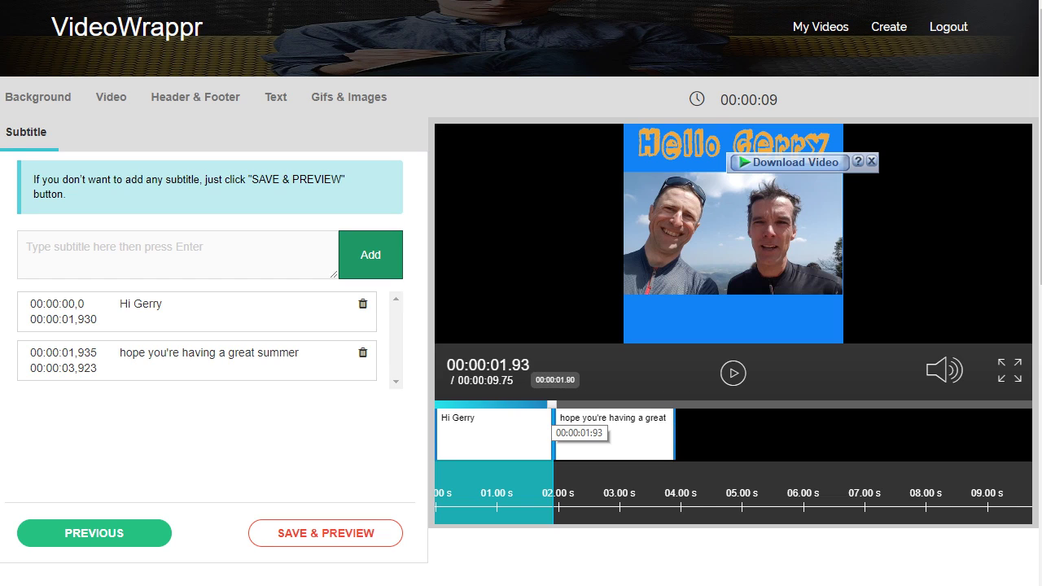
Extend the first subtitle to 1.974 s and the second to 4.838 s, and add the third subtitle "all the best from sunny Girona"
left_click(26, 246)
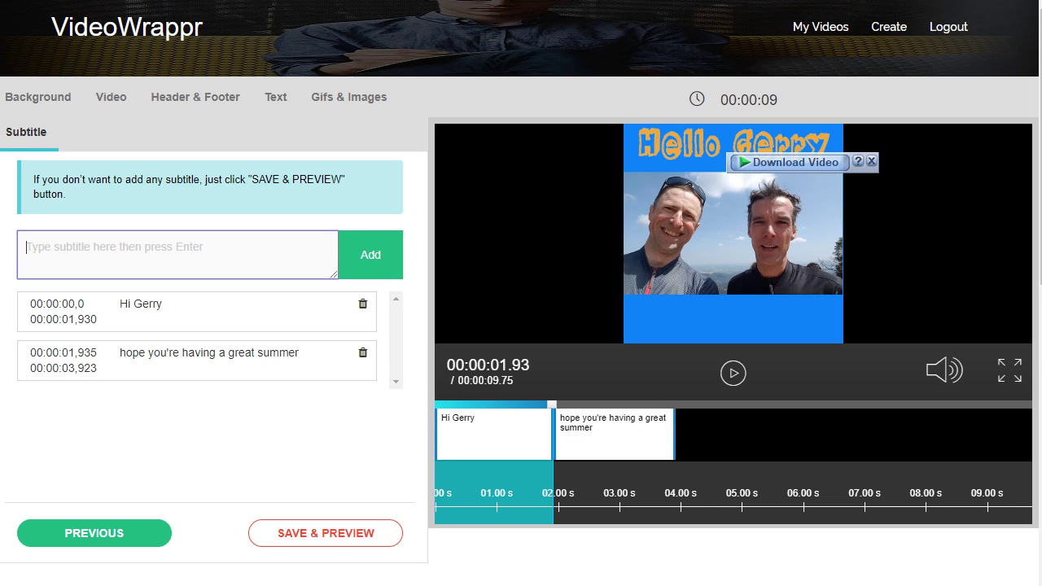
type("all the ")
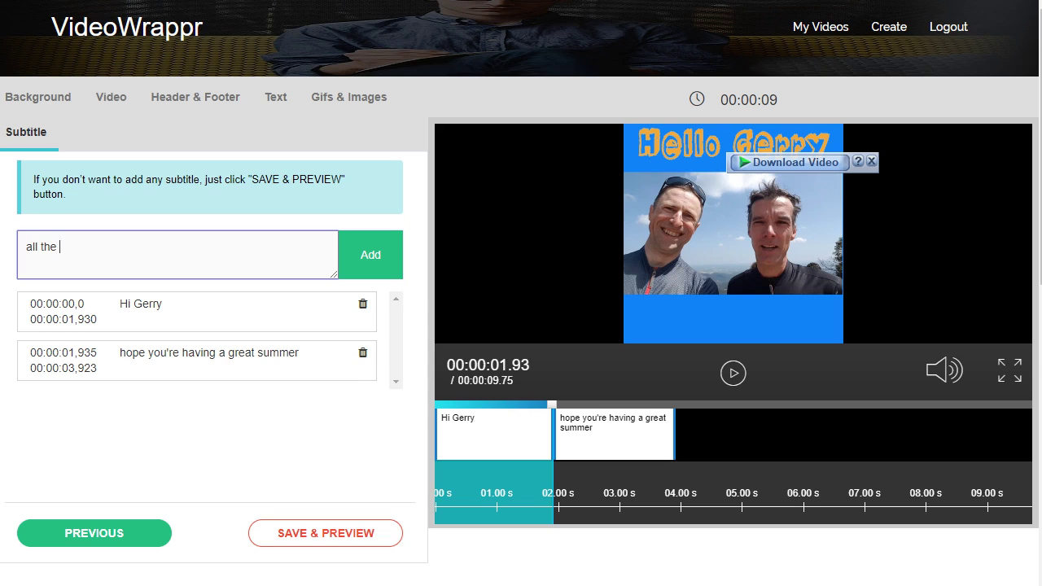
type("best from sunny Girona")
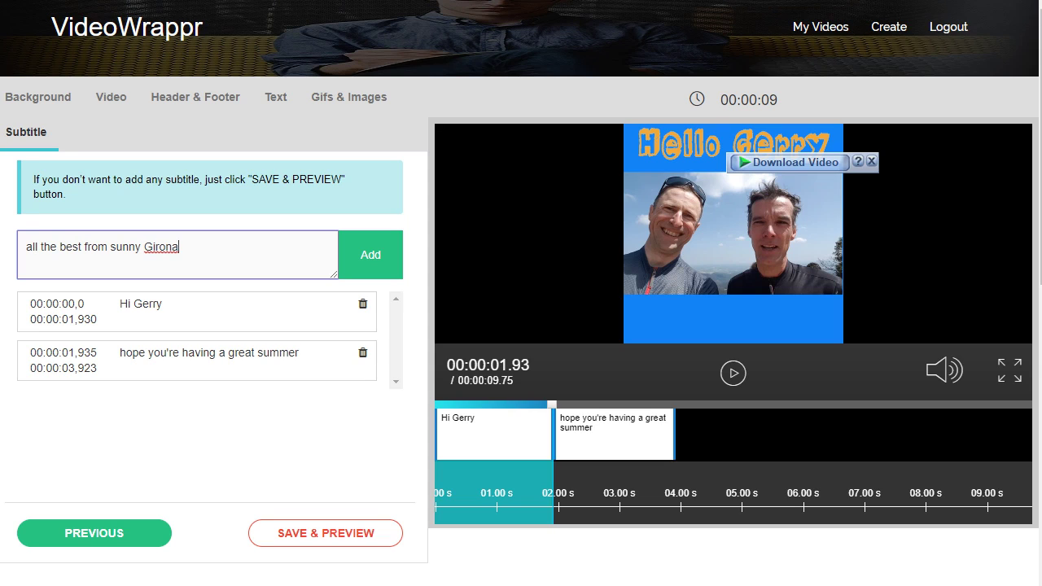
mouse_move(554, 434)
left_mouse_down()
mouse_move(618, 434)
mouse_move(557, 434)
left_mouse_up()
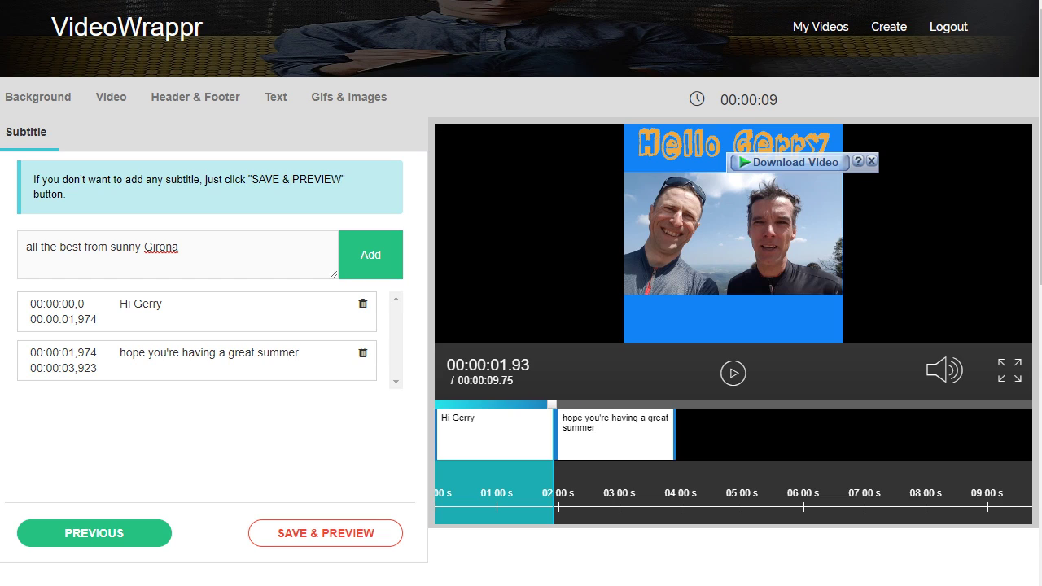
left_click_drag(674, 434, 731, 434)
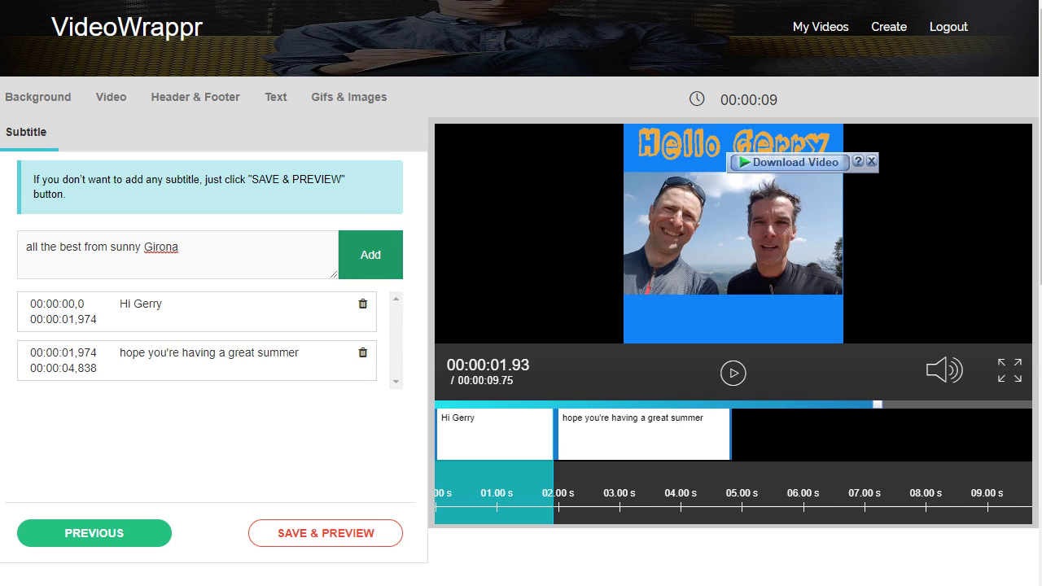
left_click(371, 254)
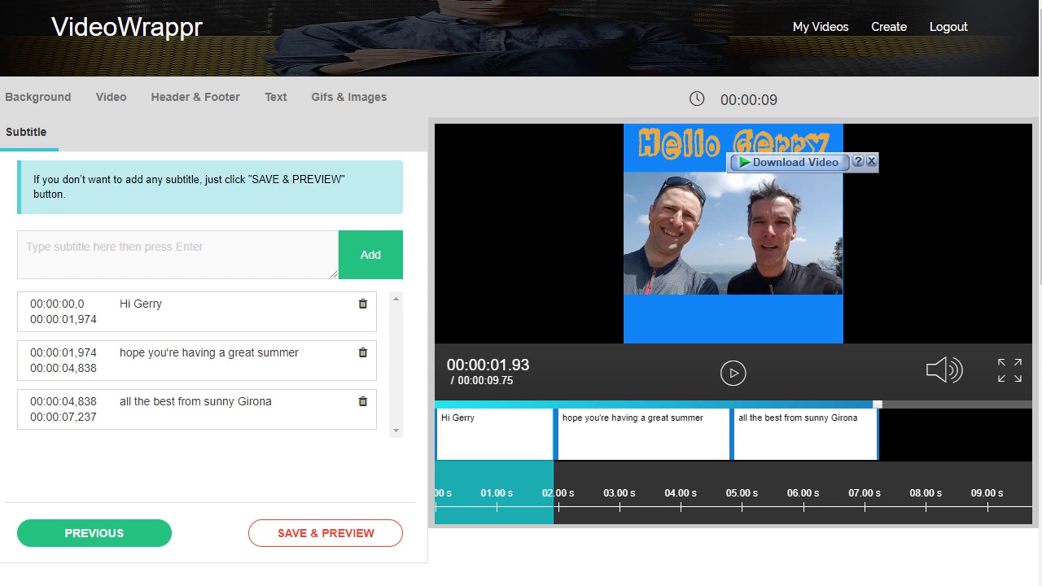
Add a closing subtitle reading "bye, " followed by the two senders' first names joined with "&"
left_click(27, 247)
type("bye, ")
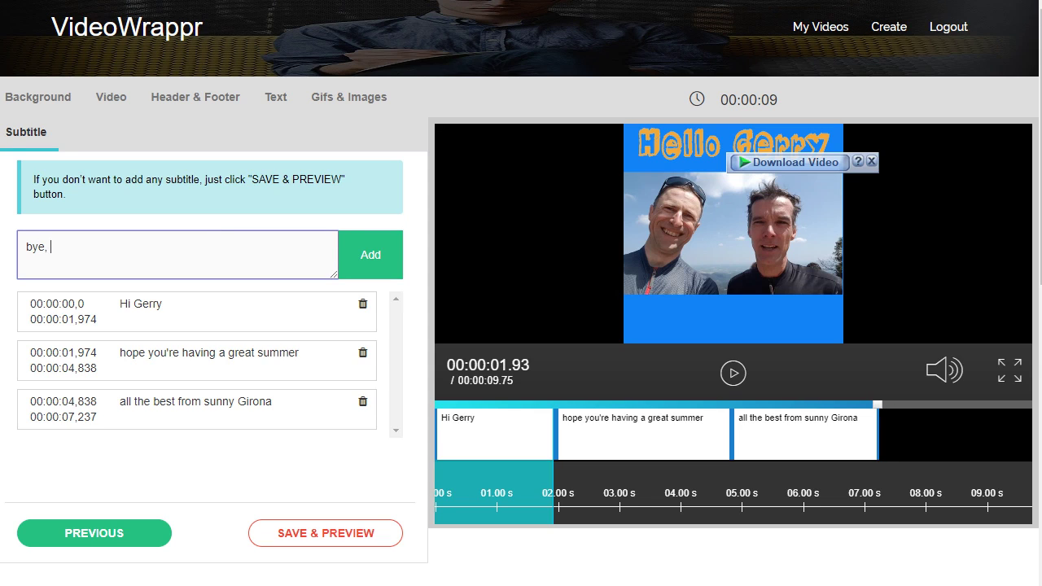
type("David & Veit")
key("Return")
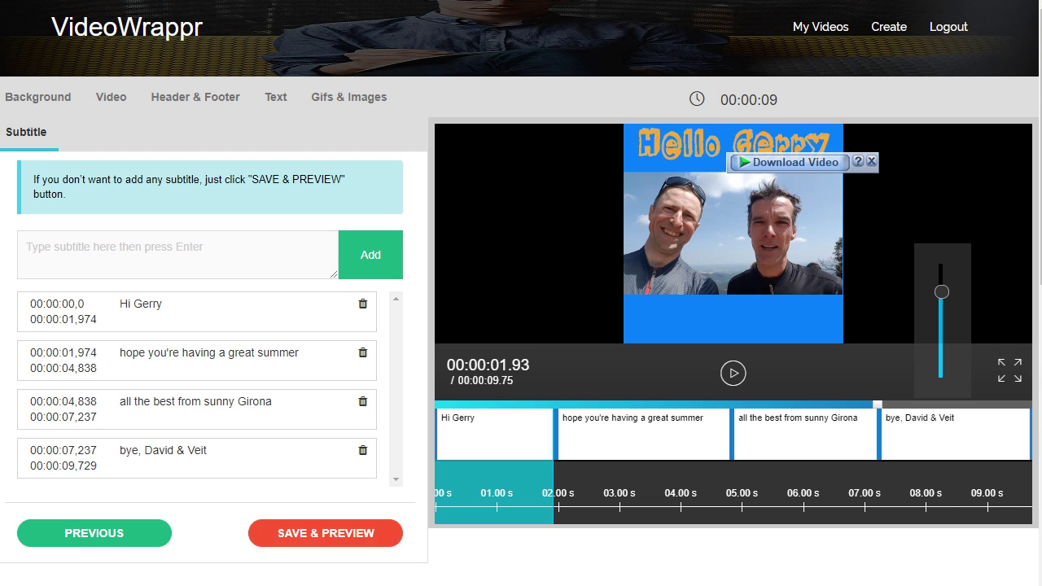
Save the subtitled video under a file name made of "to", the recipient's first name and "FromGirona", and download the result
left_click(325, 533)
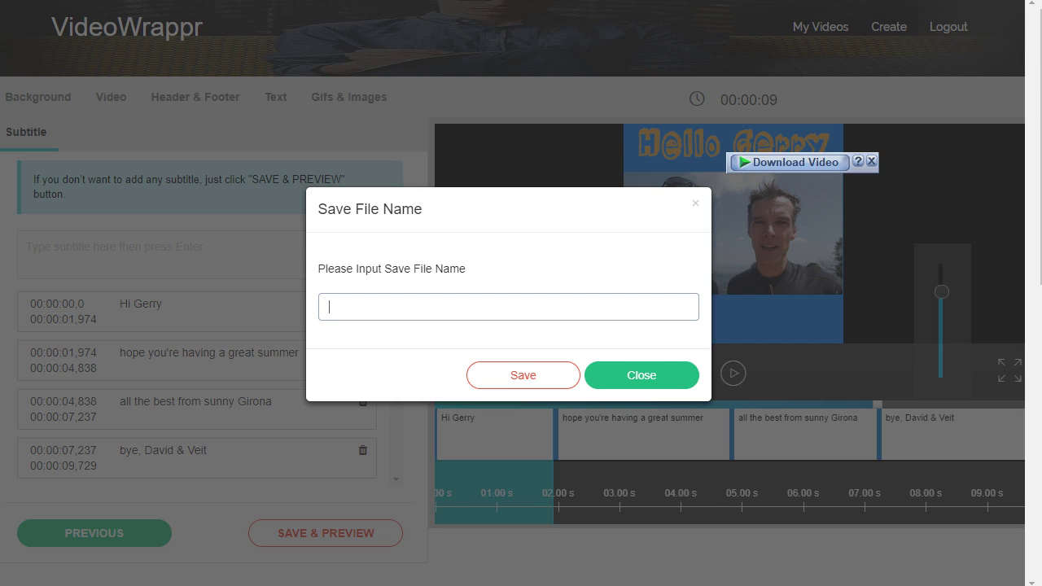
type("toGerryFromGirona")
key("Return")
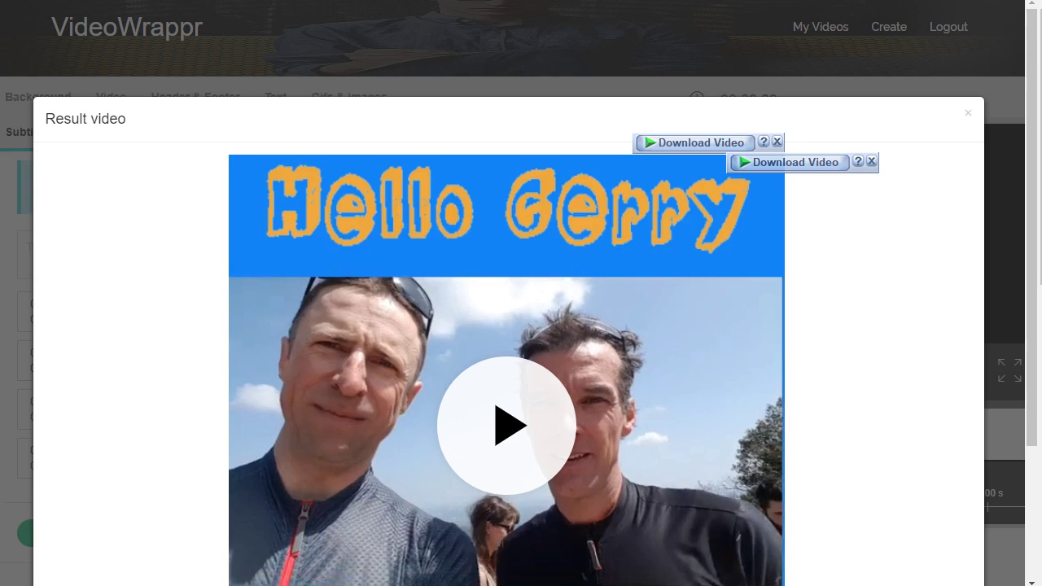
scroll(506, 326, "down", 2)
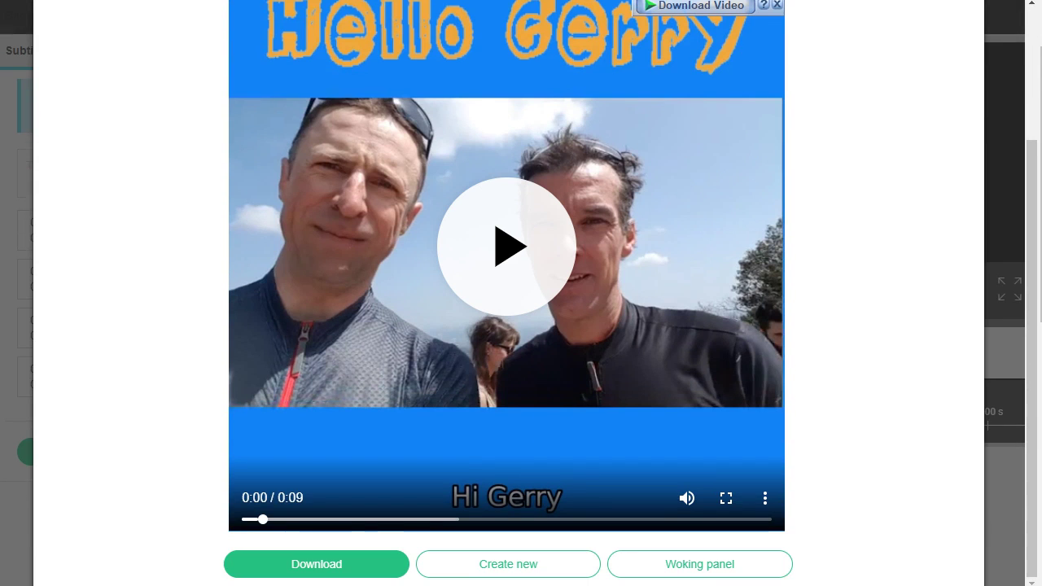
left_click(317, 564)
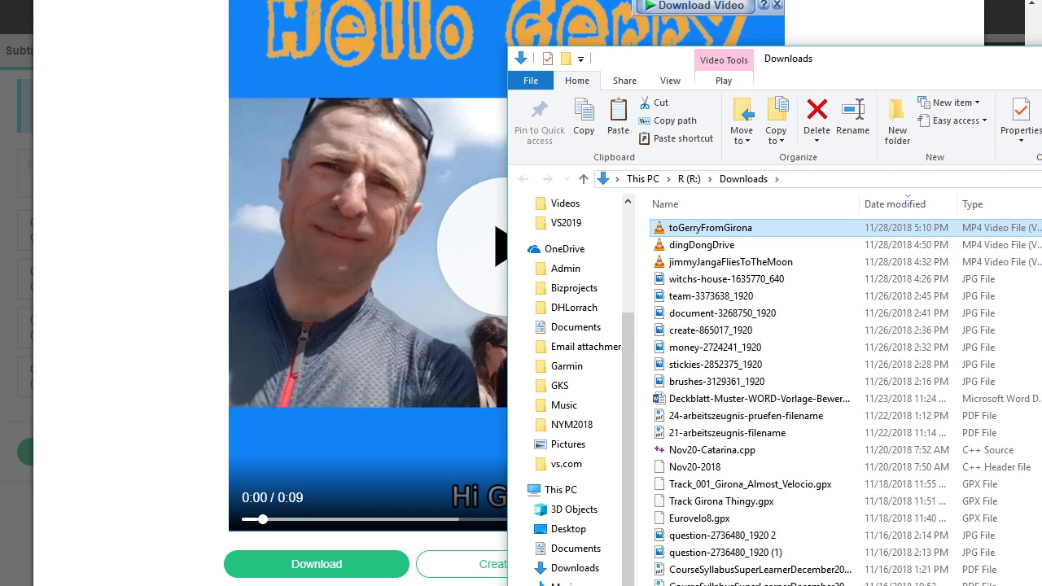
Play the downloaded video in VLC, close the player, and view the result video in the browser at 0:08
key("Return")
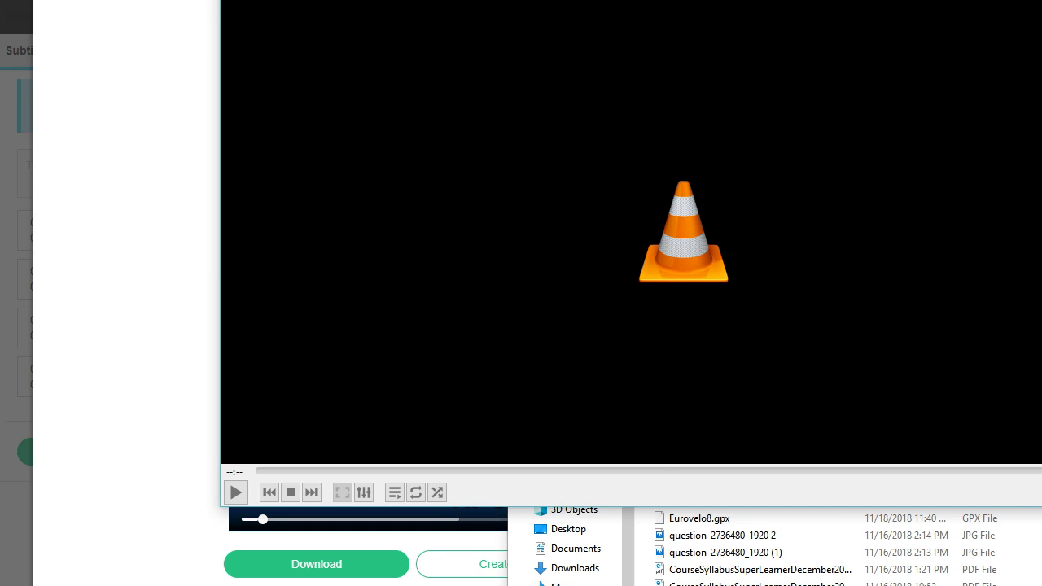
key("alt+F4")
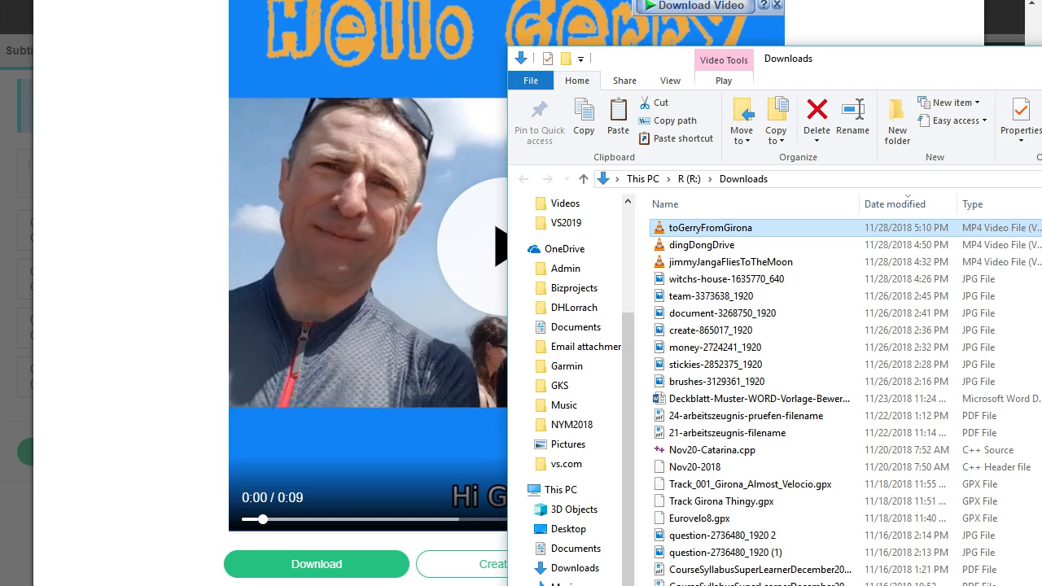
left_click_drag(895, 58, 727, 55)
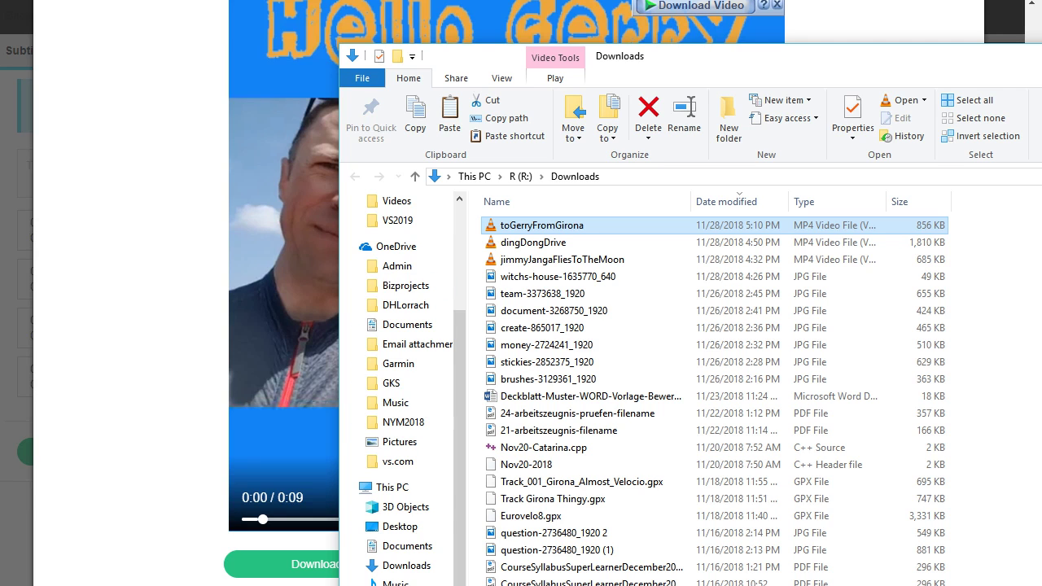
key("alt+Tab")
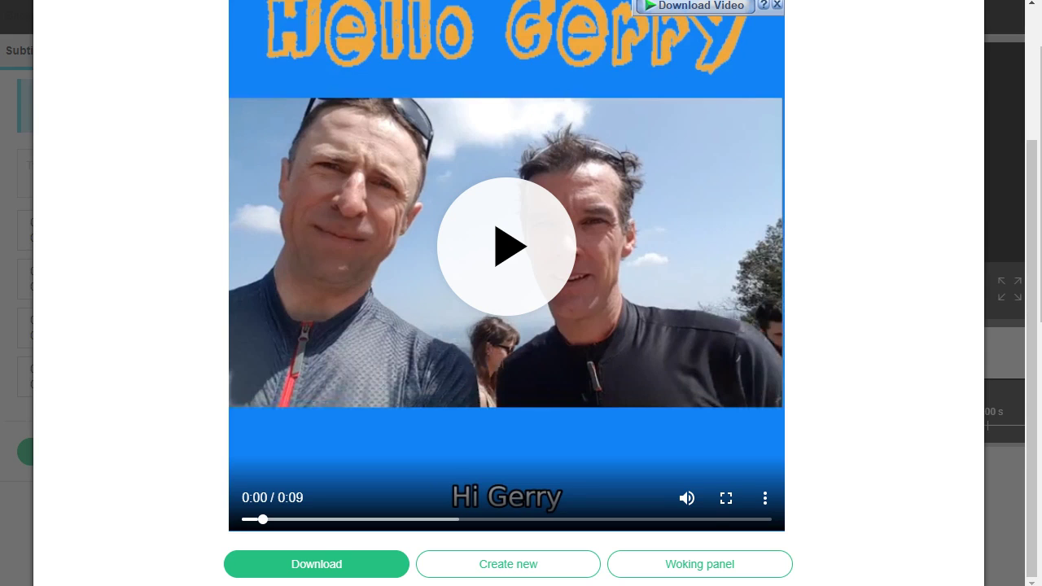
left_click(714, 519)
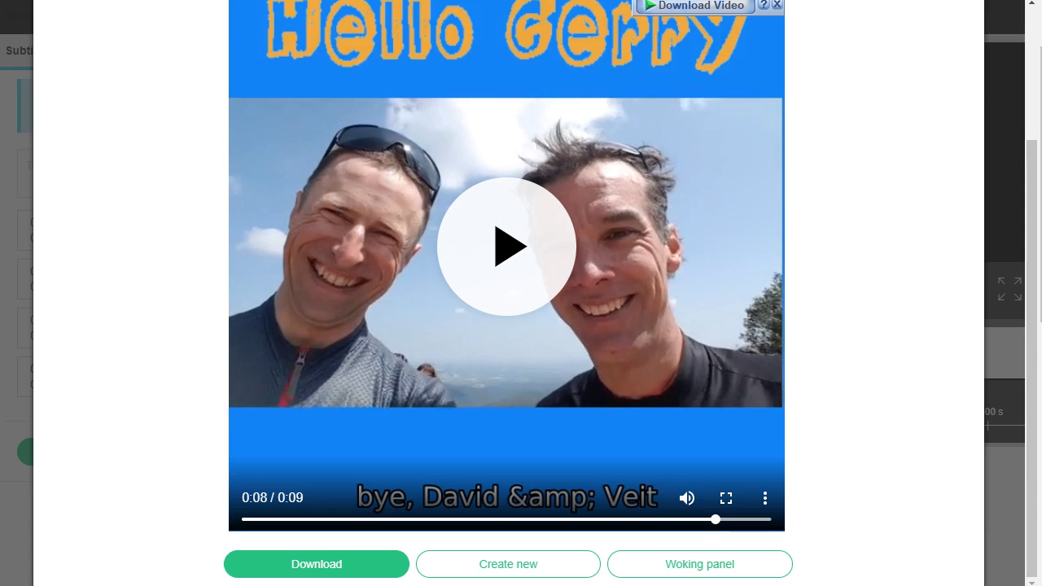
scroll(507, 325, "up", 1)
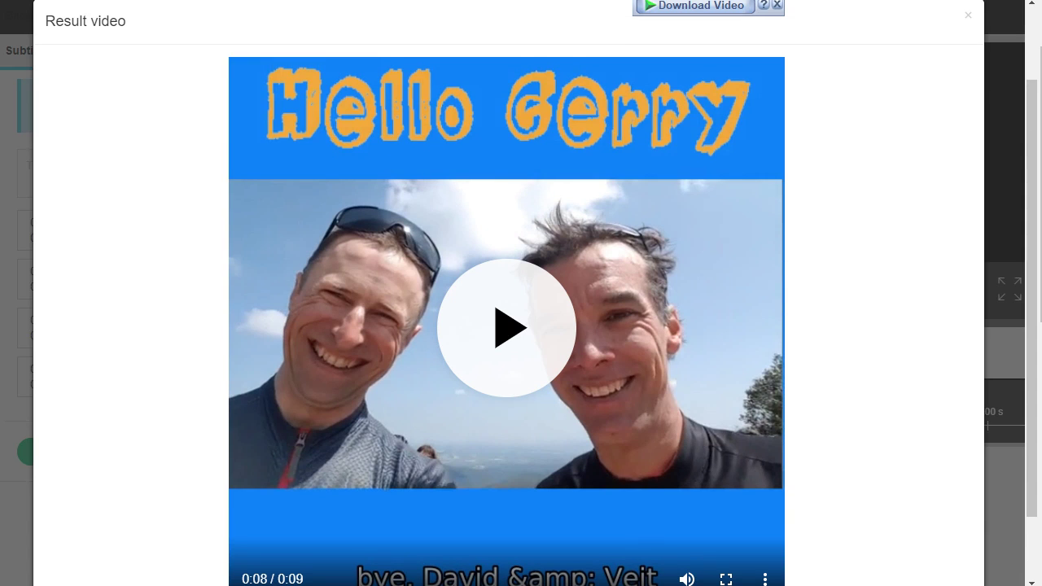